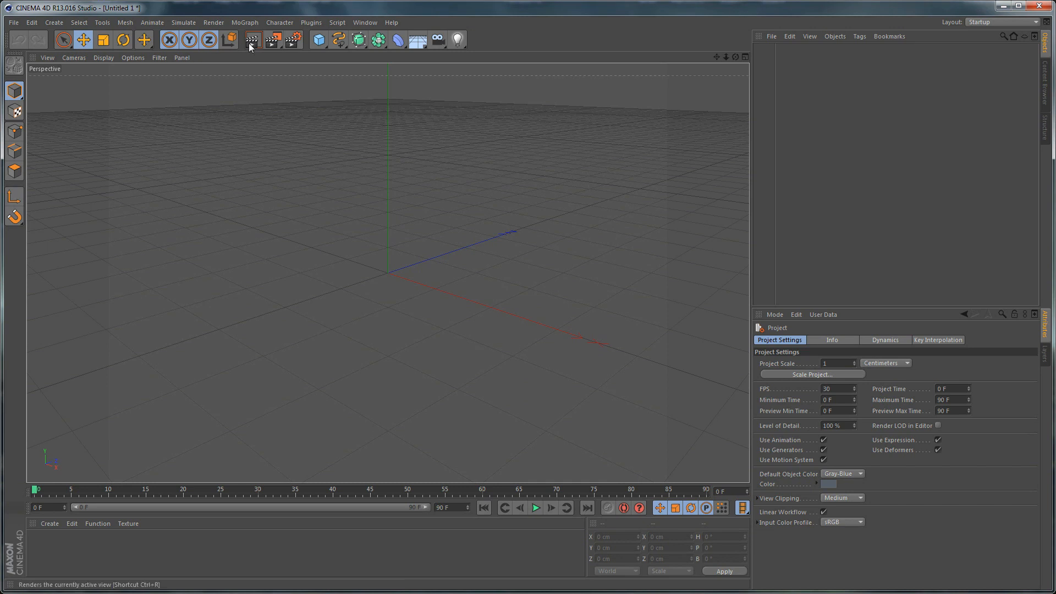
- Add a MoText object reading "ae tuts+"
{"action": "left_click", "coordinate": [245, 23]}
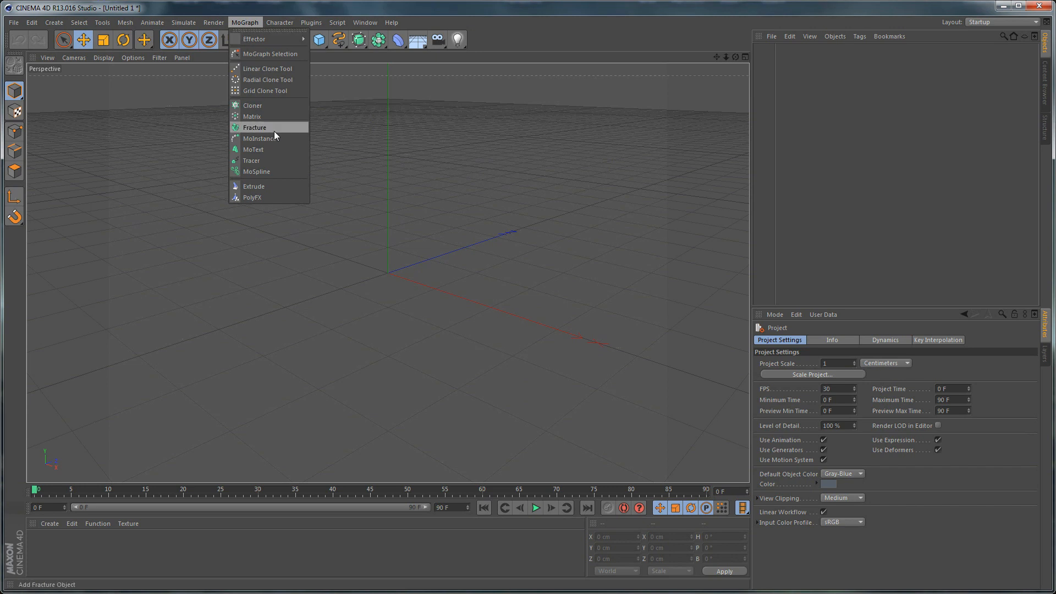
{"action": "left_click", "coordinate": [256, 152]}
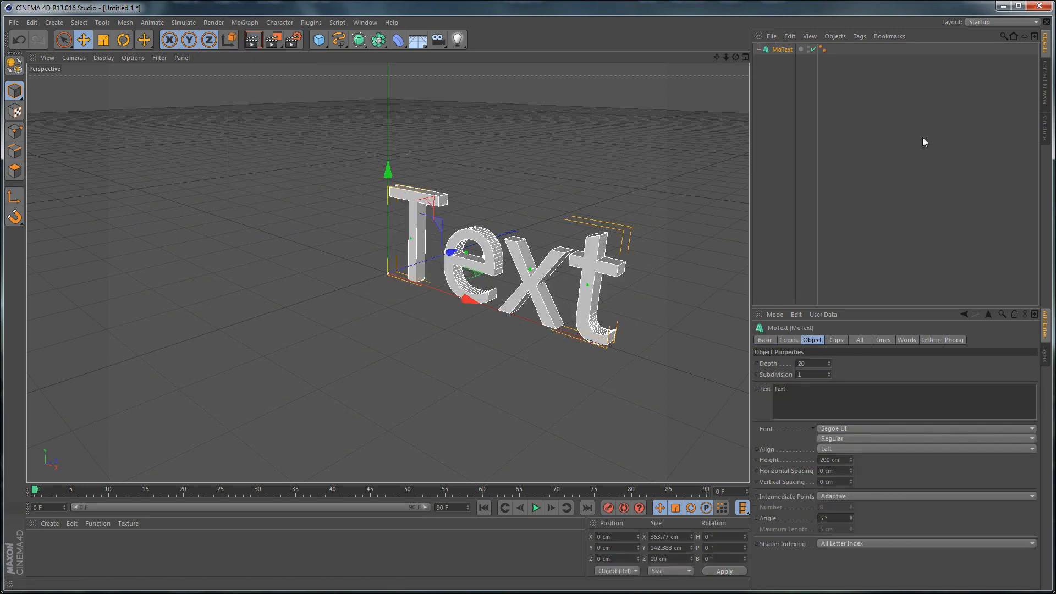
{"action": "double_click", "coordinate": [805, 385]}
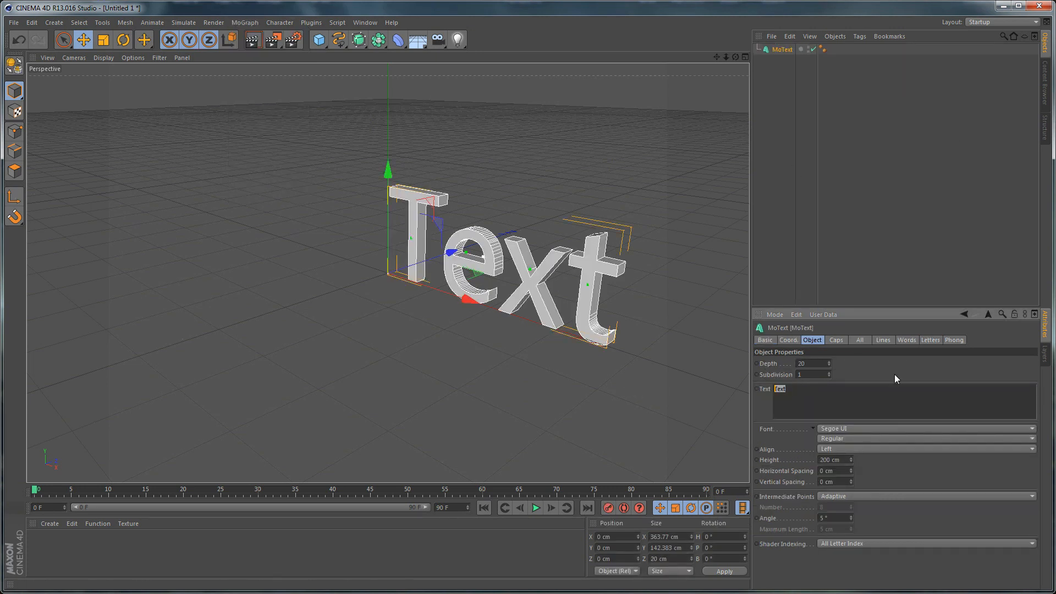
{"action": "type", "text": "ae tuts+"}
- Change the text object's font to LubalGraph Bd BT
{"action": "left_click", "coordinate": [836, 428]}
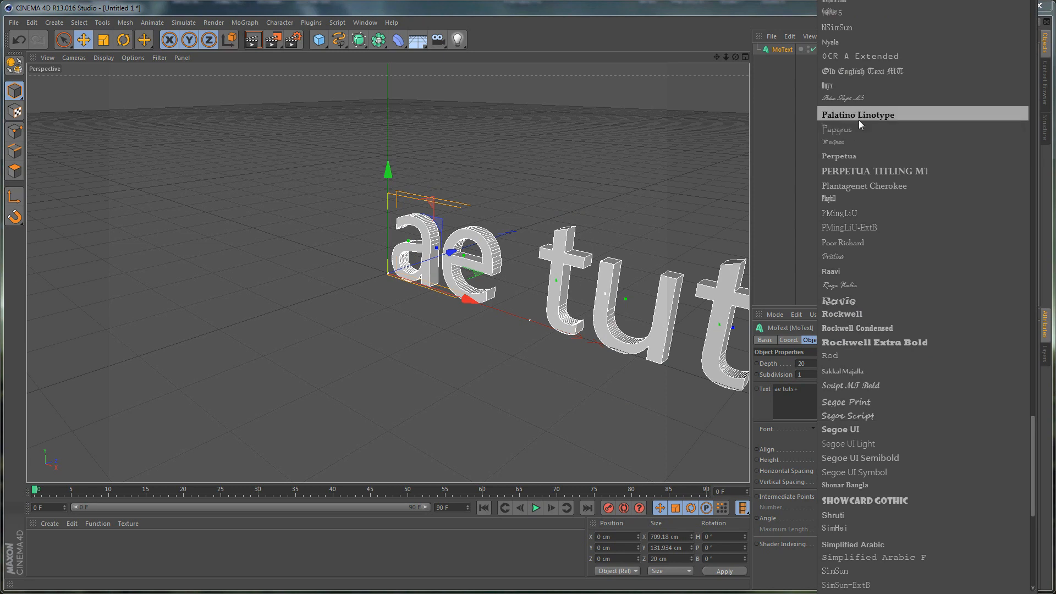
{"action": "scroll", "coordinate": [873, 140], "scroll_direction": "up", "scroll_amount": 15}
{"action": "scroll", "coordinate": [873, 142], "scroll_direction": "up", "scroll_amount": 4}
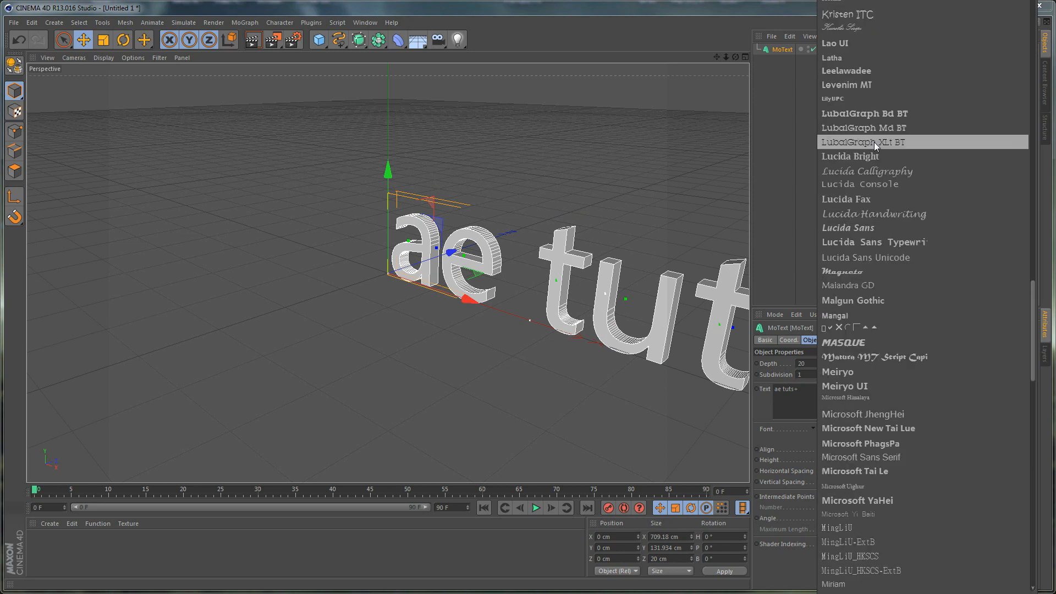
{"action": "left_click", "coordinate": [903, 119]}
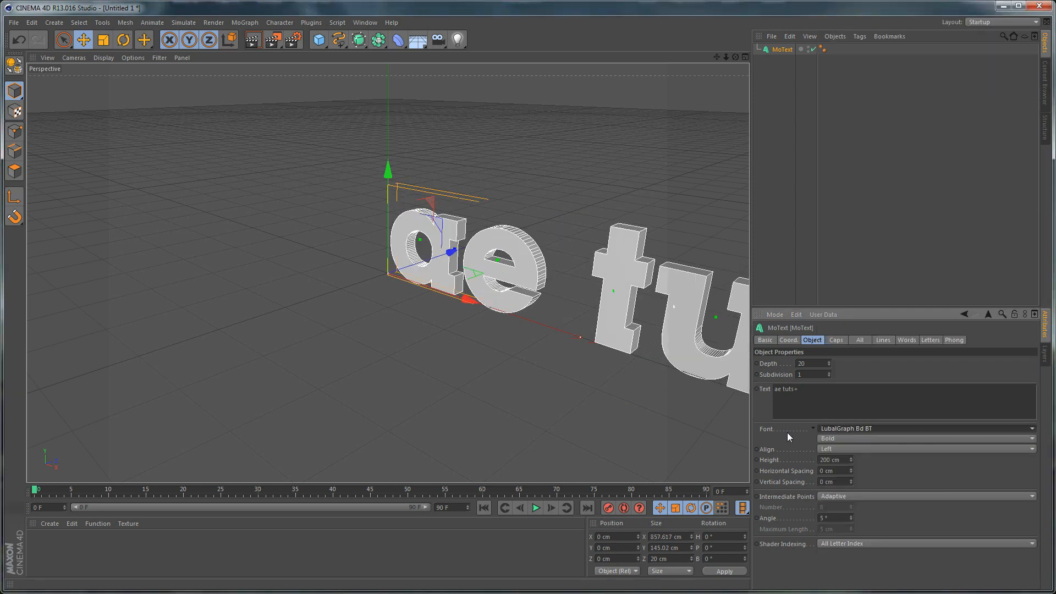
- Set the text object's depth to 100 and its subdivision to 5
{"action": "double_click", "coordinate": [823, 362]}
{"action": "type", "text": "100"}
{"action": "key", "text": "Return"}
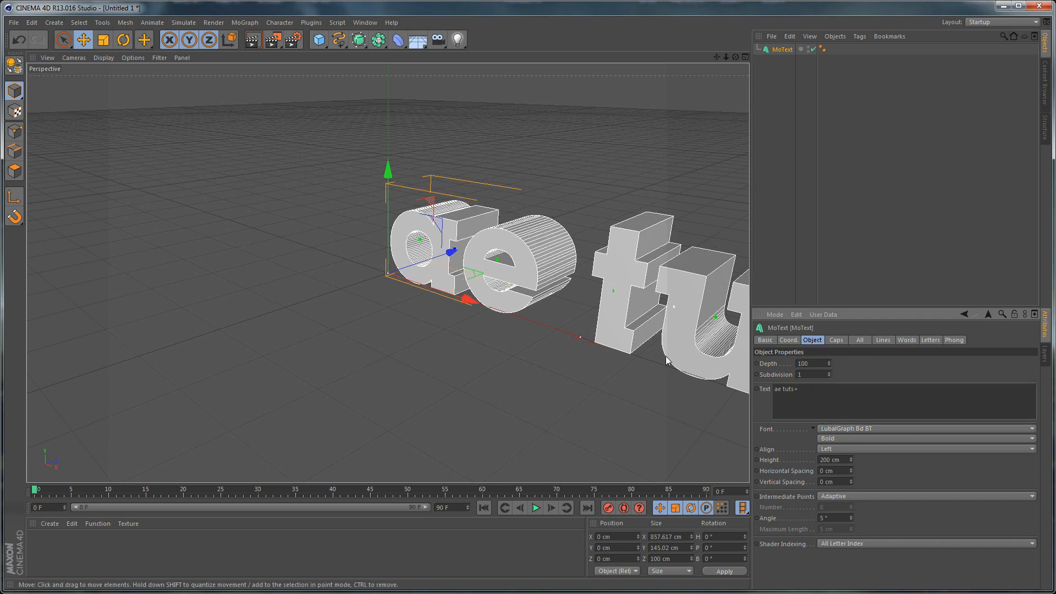
{"action": "double_click", "coordinate": [815, 374]}
{"action": "key", "text": "Return"}
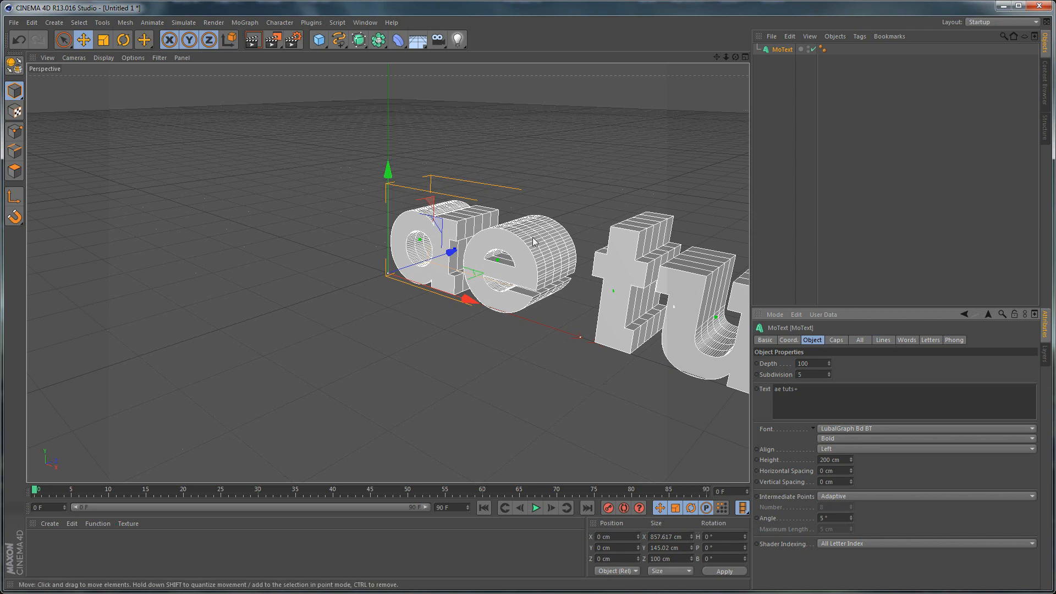
- Align the text to the middle and view the lettering from the front
{"action": "left_click", "coordinate": [842, 449]}
{"action": "left_click", "coordinate": [845, 471]}
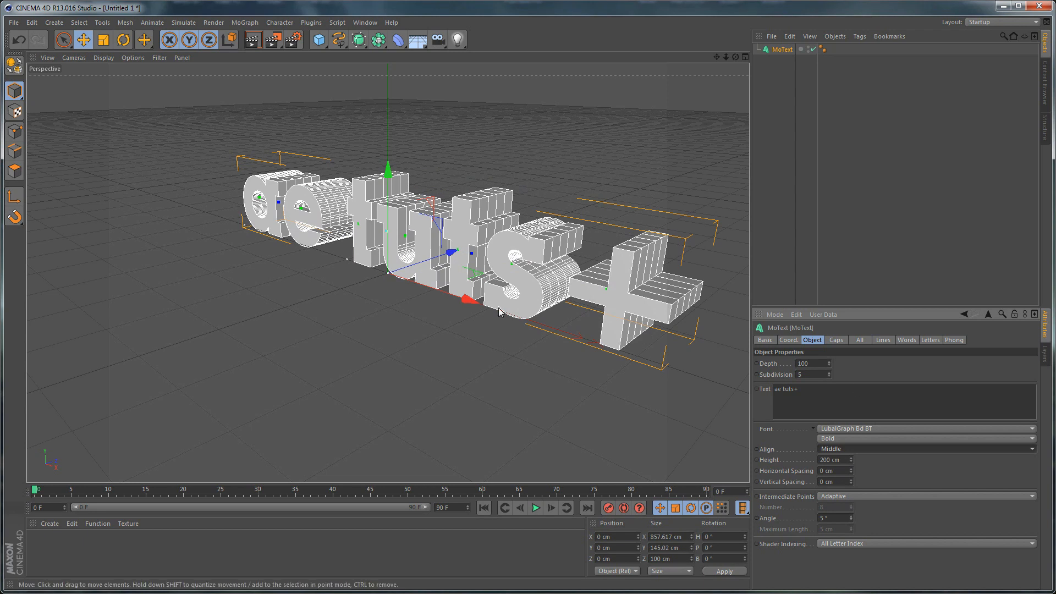
{"action": "left_click_drag", "start_coordinate": [483, 298], "coordinate": [591, 260], "text": "alt"}
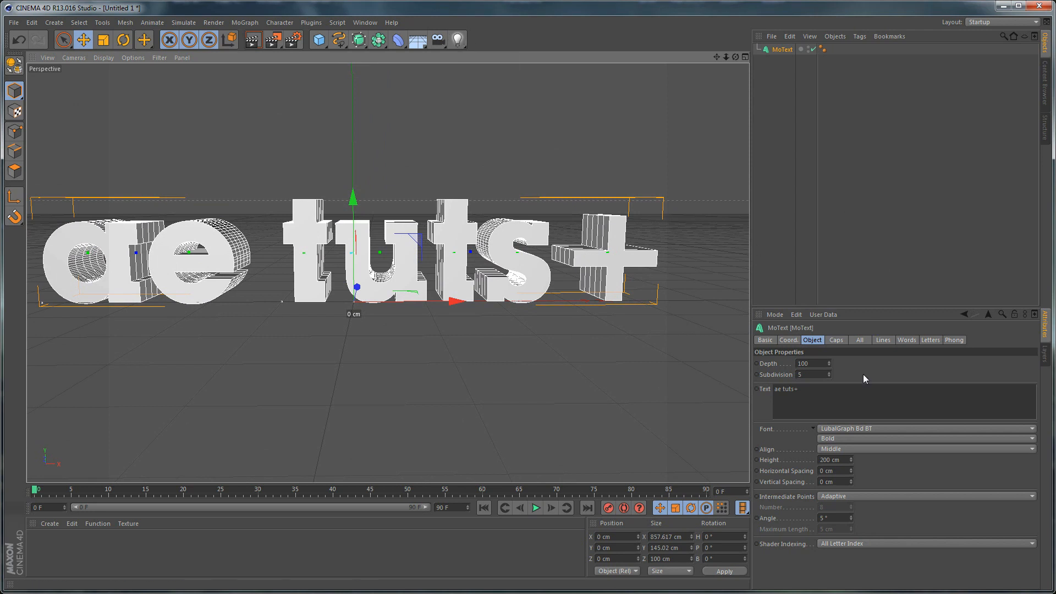
- Change both the start and end caps of the text to Fillet Cap
{"action": "left_click", "coordinate": [836, 340]}
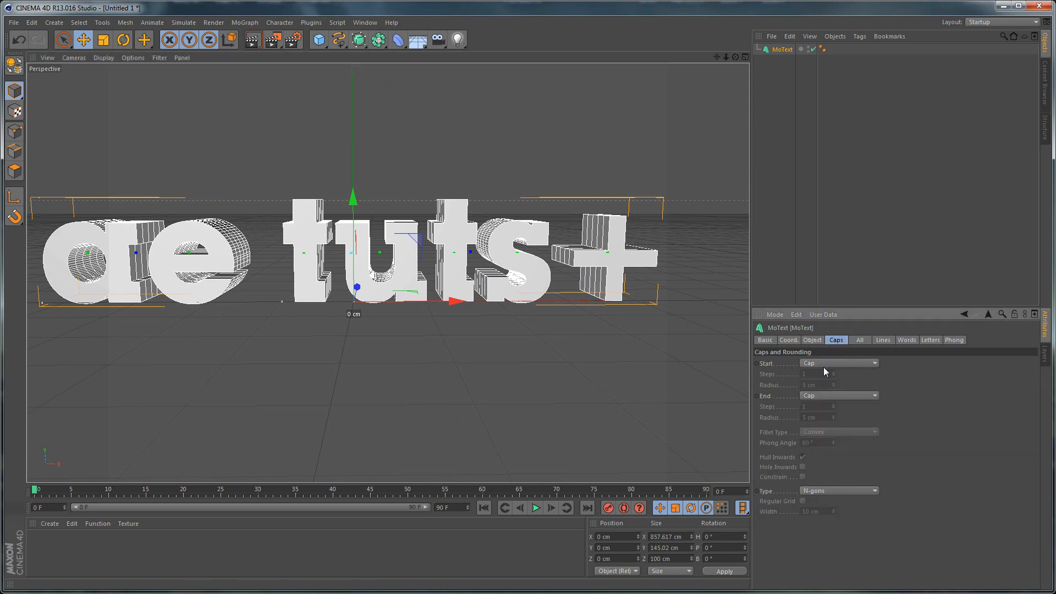
{"action": "left_click", "coordinate": [823, 363]}
{"action": "left_click", "coordinate": [825, 406]}
{"action": "left_click", "coordinate": [826, 395]}
{"action": "left_click", "coordinate": [837, 438]}
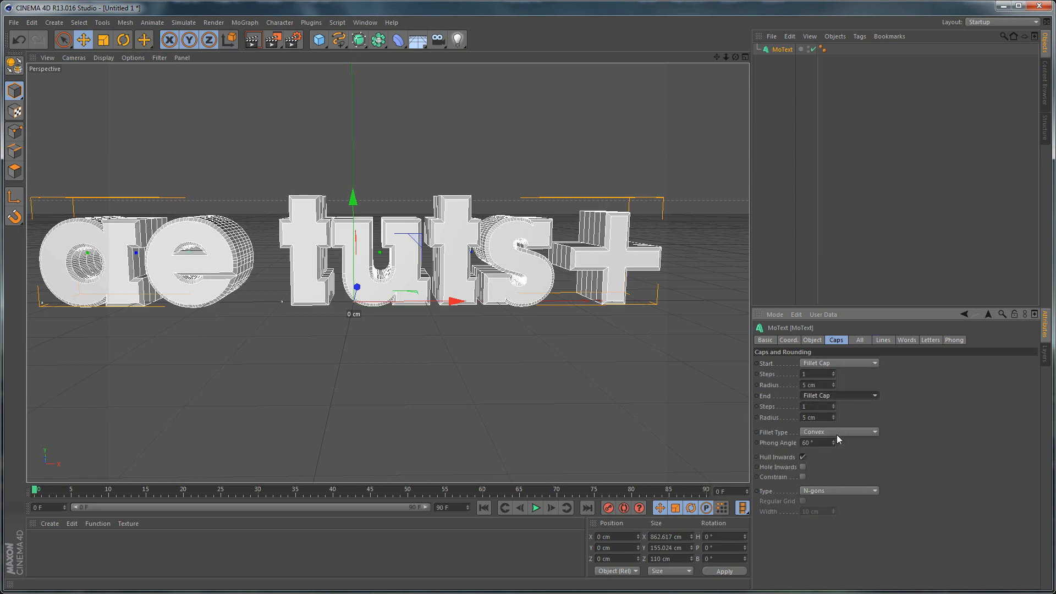
- Turn on Constrain for the text's fillet caps, comparing the lettering with and without it
{"action": "left_click", "coordinate": [802, 477]}
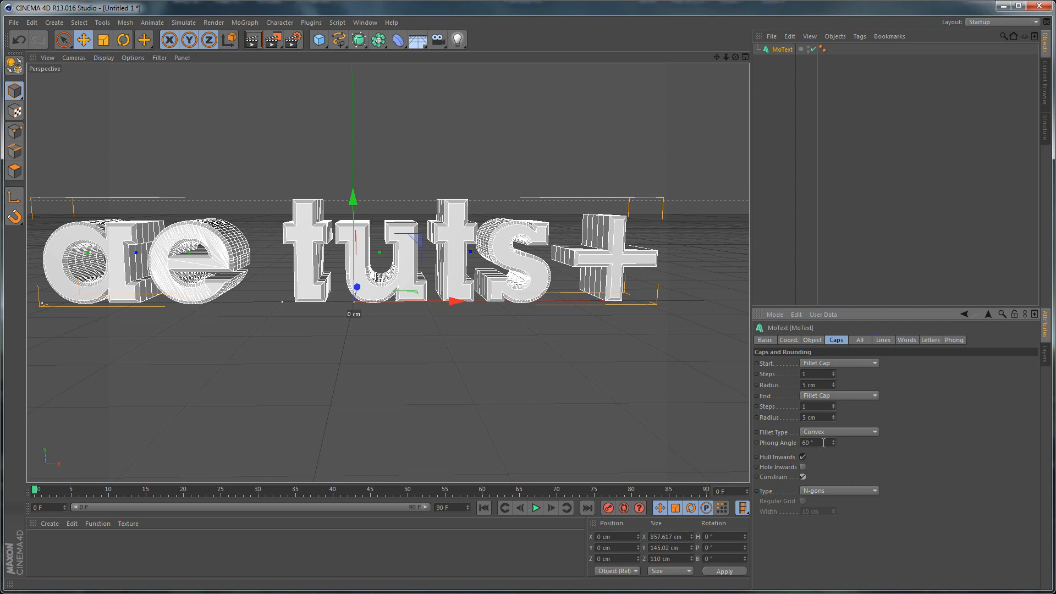
{"action": "left_click", "coordinate": [803, 477]}
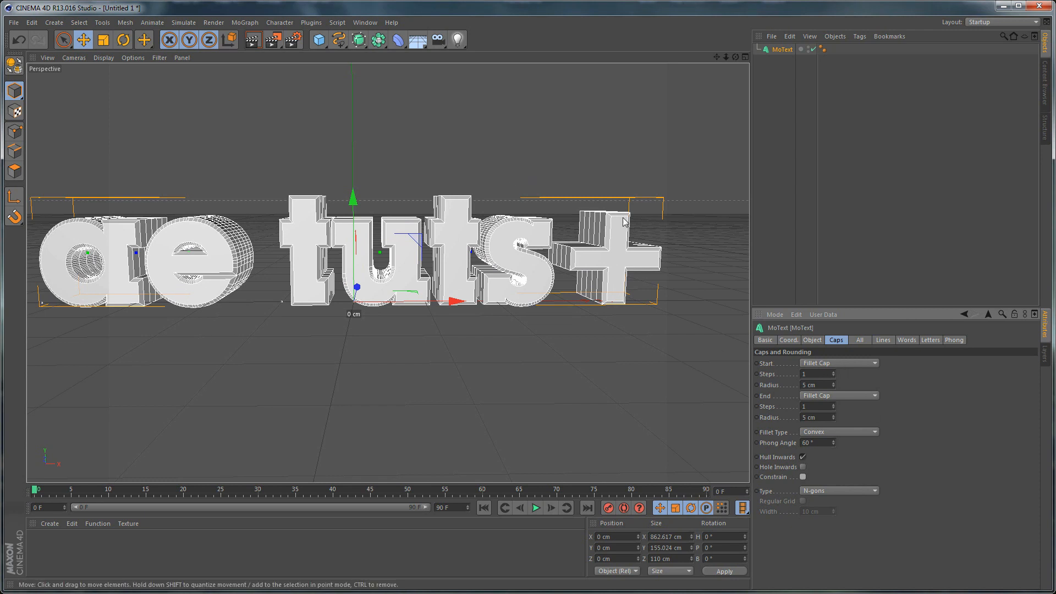
{"action": "left_click", "coordinate": [803, 477]}
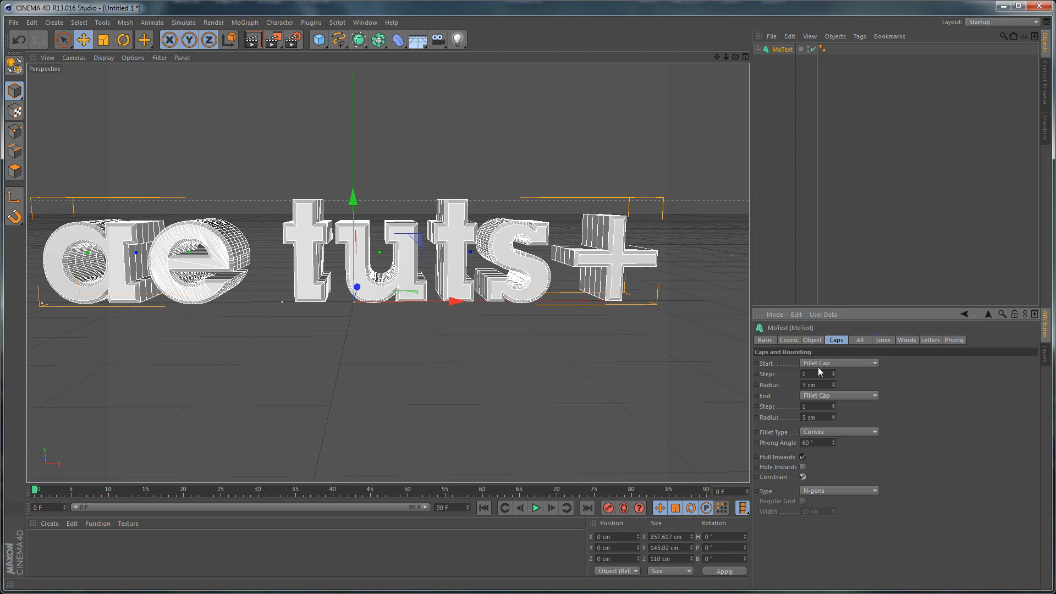
- Give both the start and end fillet caps a radius of 2 cm and 3 steps
{"action": "double_click", "coordinate": [824, 384]}
{"action": "type", "text": "2"}
{"action": "key", "text": "Return"}
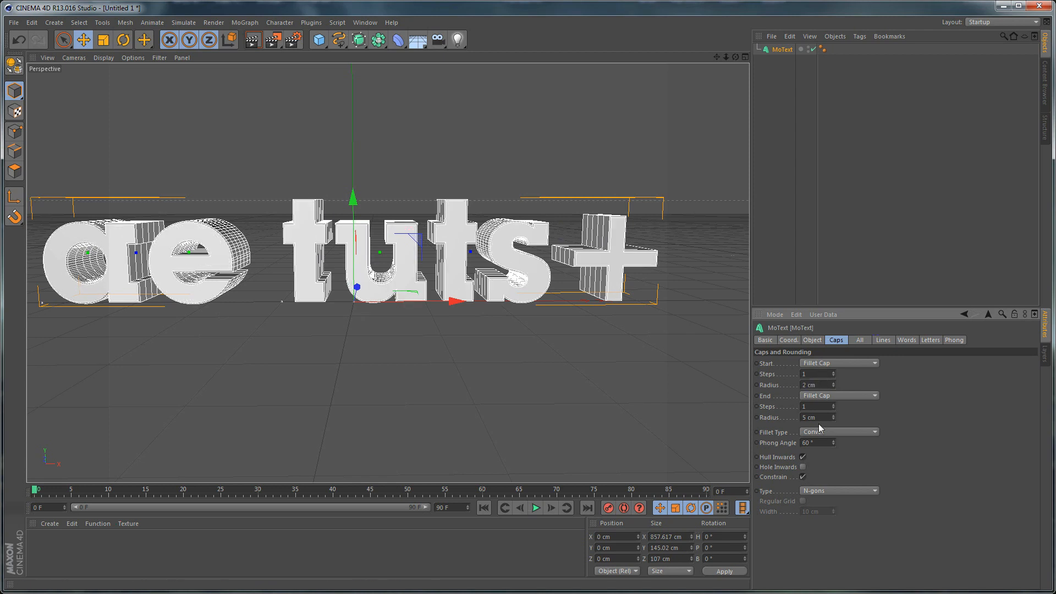
{"action": "double_click", "coordinate": [814, 374]}
{"action": "type", "text": "3"}
{"action": "key", "text": "Return"}
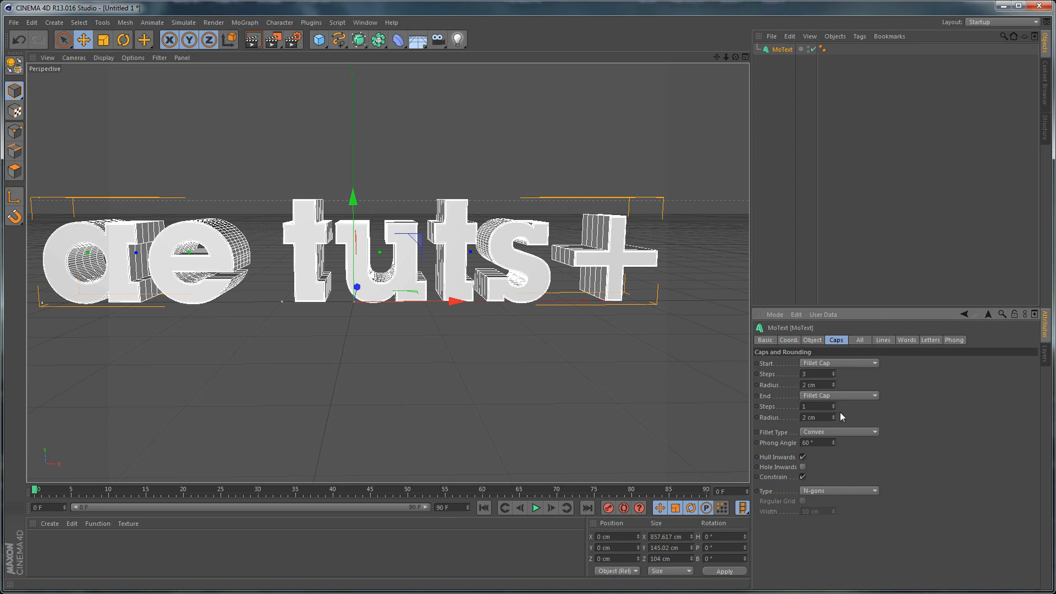
{"action": "double_click", "coordinate": [816, 406]}
{"action": "type", "text": "3"}
{"action": "key", "text": "Return"}
- Tighten the lettering by setting the text's horizontal spacing to -5 cm
{"action": "left_click", "coordinate": [813, 340]}
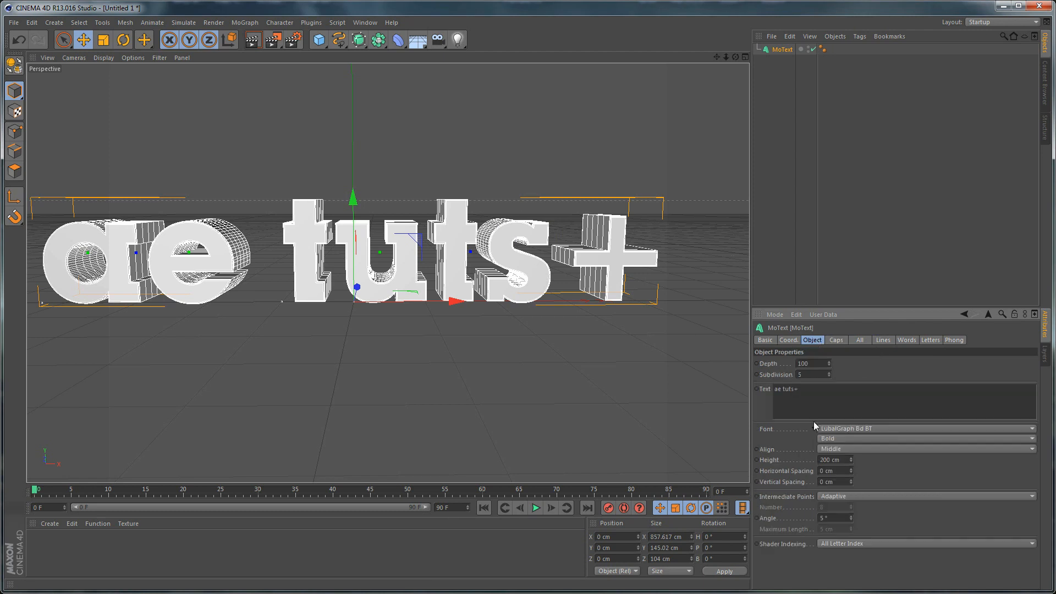
{"action": "double_click", "coordinate": [838, 472]}
{"action": "type", "text": "-5"}
{"action": "key", "text": "Return"}
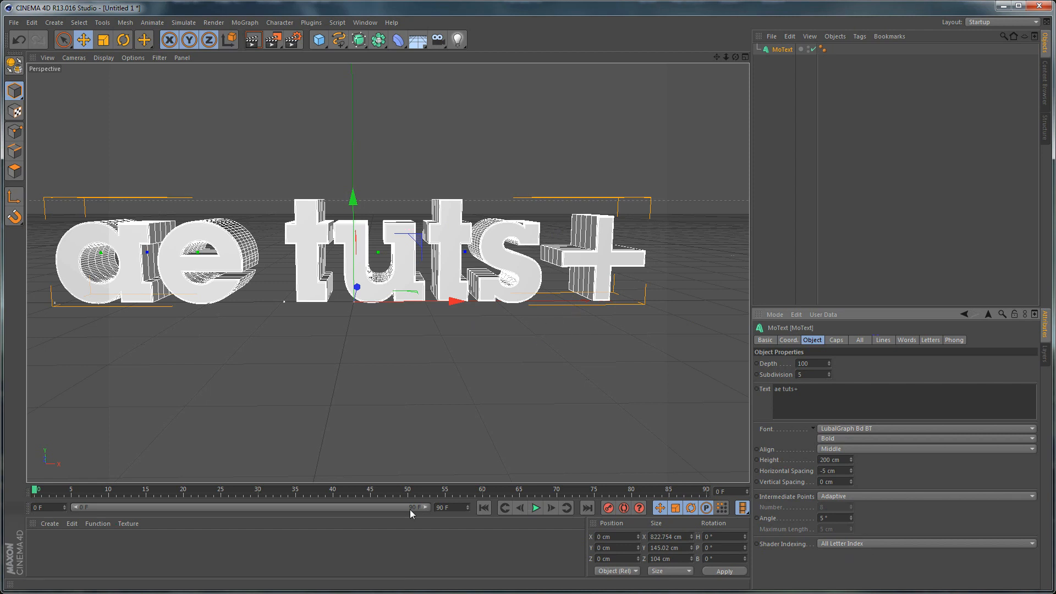
- Enlarge the material area, create a new material and rename it Silver
{"action": "left_click_drag", "start_coordinate": [401, 481], "coordinate": [415, 453]}
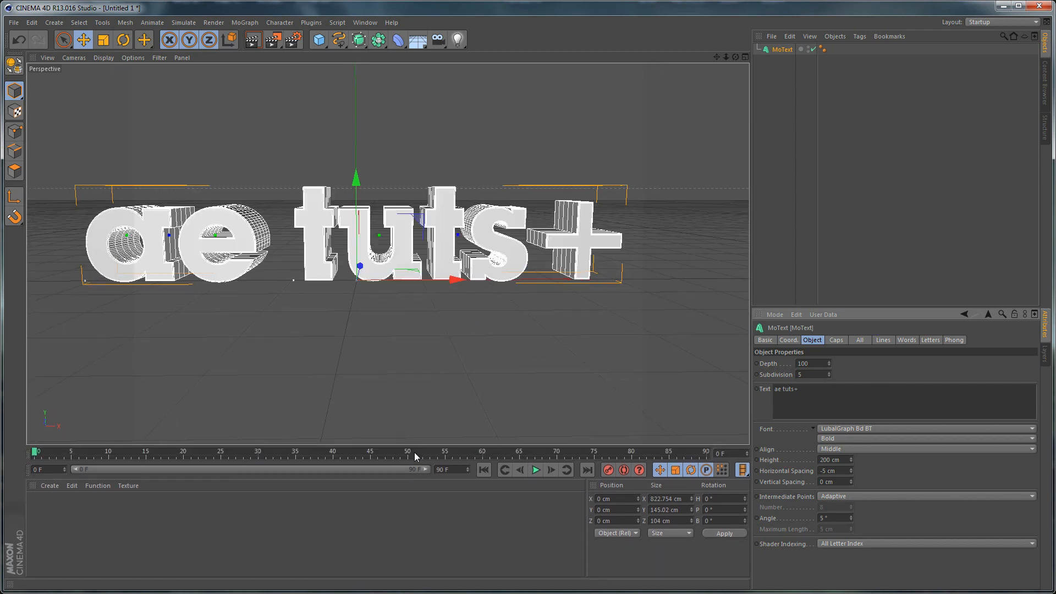
{"action": "double_click", "coordinate": [50, 521]}
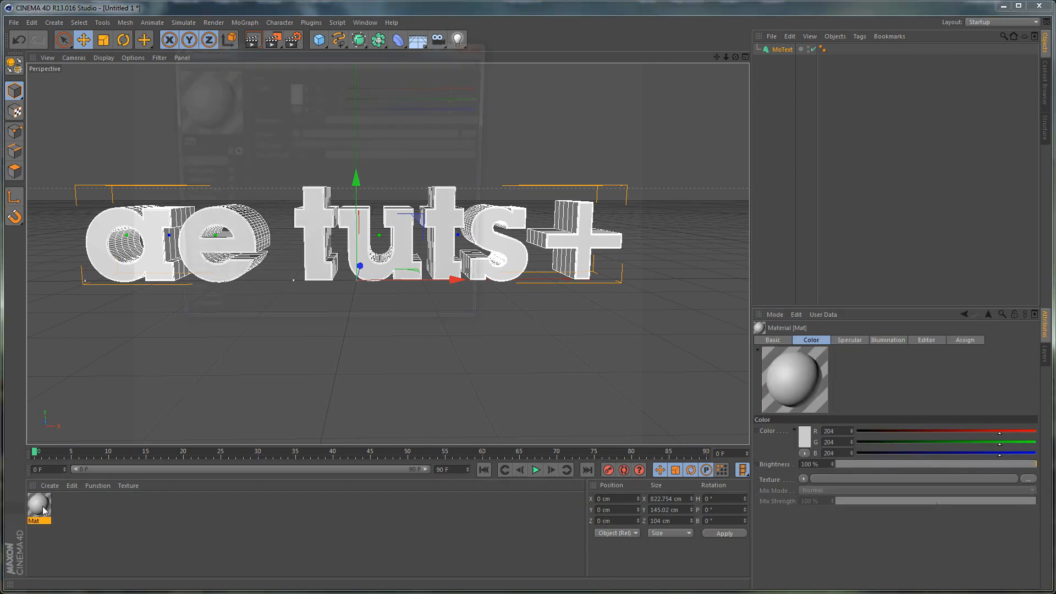
{"action": "double_click", "coordinate": [44, 511]}
{"action": "double_click", "coordinate": [186, 142]}
{"action": "type", "text": "Silver"}
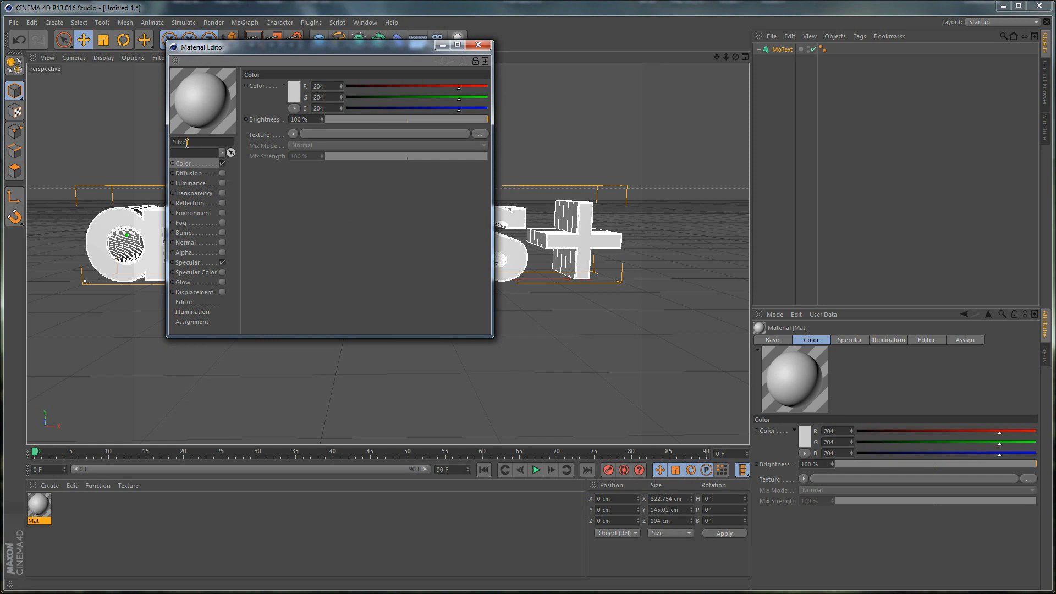
- Enable reflection on the Silver material and set its base color to black
{"action": "left_click", "coordinate": [222, 203]}
{"action": "left_click", "coordinate": [210, 165]}
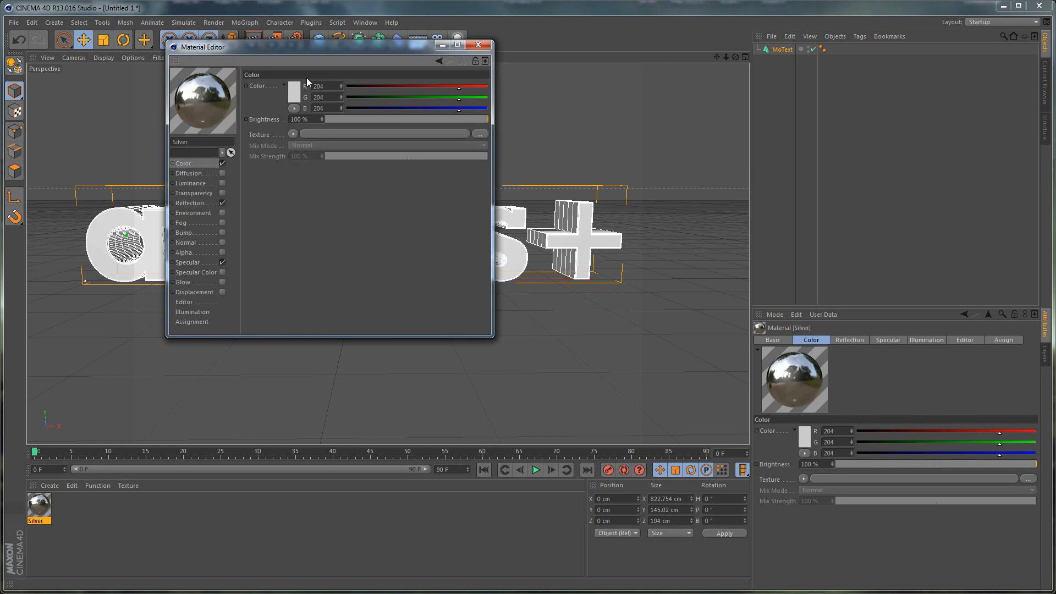
{"action": "left_click", "coordinate": [295, 88]}
{"action": "left_click", "coordinate": [243, 101]}
{"action": "left_click", "coordinate": [270, 144]}
- Set the Silver material's reflection blurriness to 15%
{"action": "left_click", "coordinate": [190, 203]}
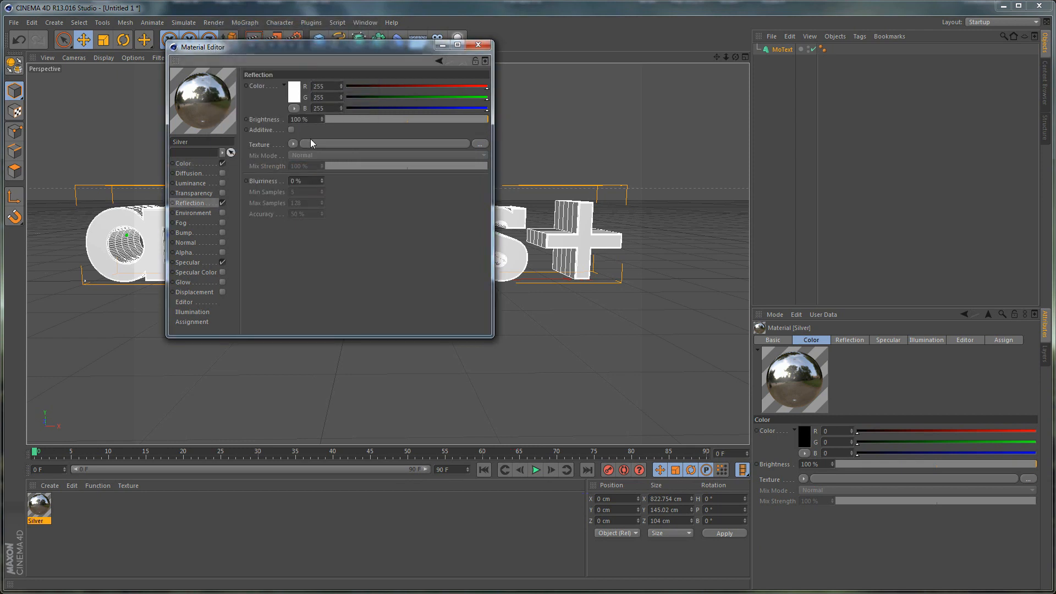
{"action": "left_click", "coordinate": [311, 181]}
{"action": "type", "text": "15"}
{"action": "key", "text": "Return"}
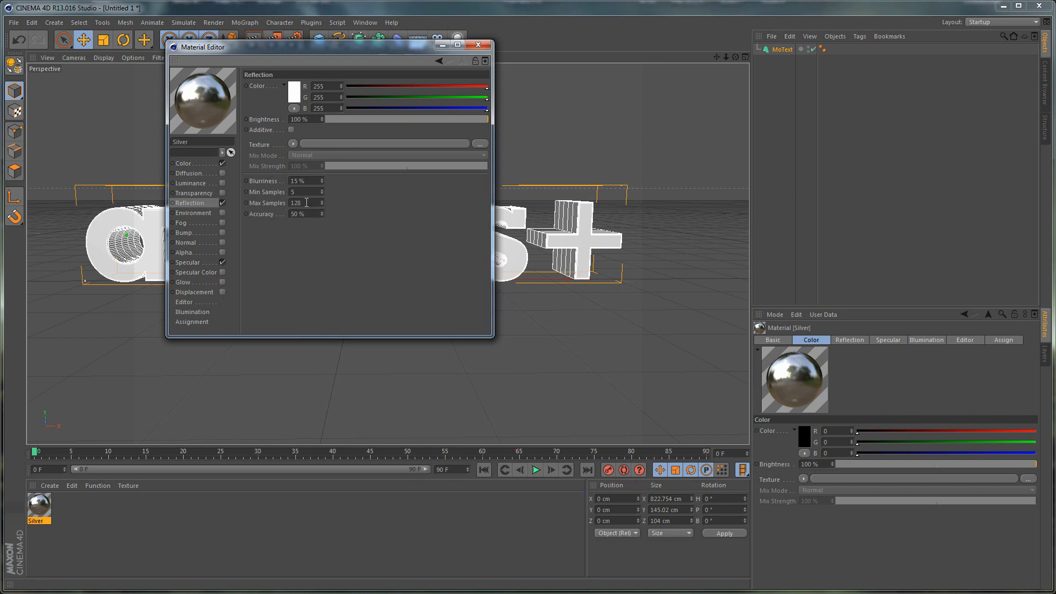
- Set the blurry reflection's min samples to 32, max samples to 96 and accuracy to 60%
{"action": "left_click", "coordinate": [302, 192]}
{"action": "type", "text": "32"}
{"action": "key", "text": "Return"}
{"action": "left_click", "coordinate": [311, 212]}
{"action": "type", "text": "60"}
{"action": "key", "text": "Return"}
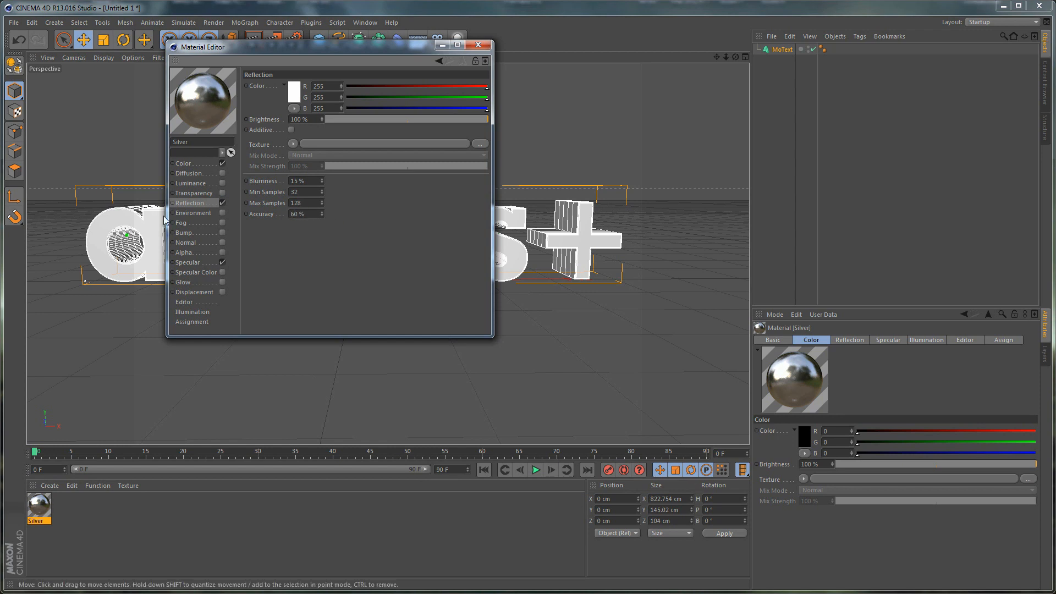
{"action": "left_click", "coordinate": [312, 203]}
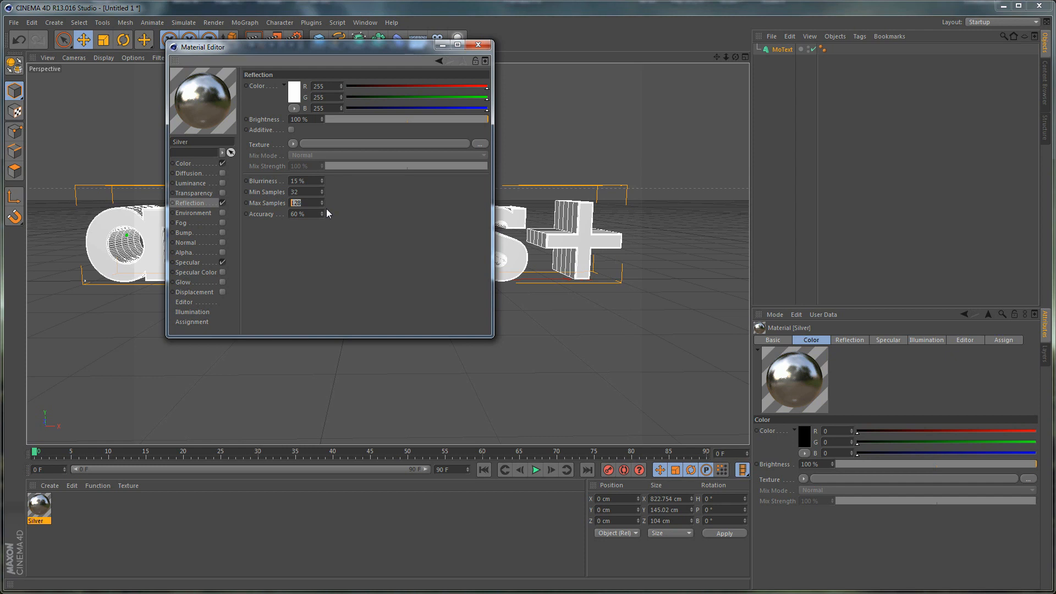
{"action": "type", "text": "96"}
{"action": "key", "text": "Return"}
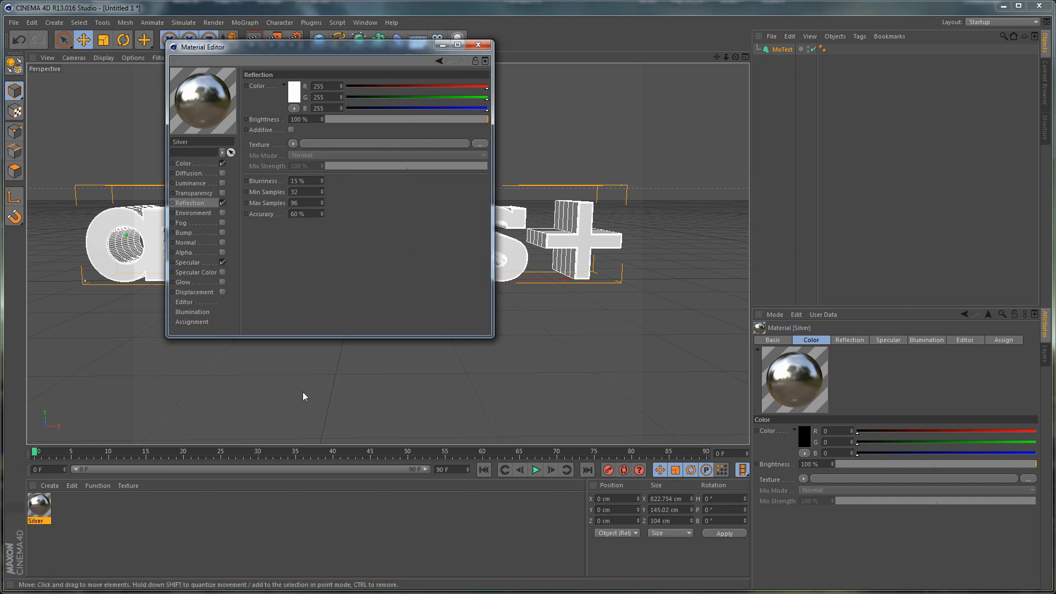
- Close the material editor, apply the Silver material to the MoText object and test-render the view
{"action": "left_click_drag", "start_coordinate": [394, 48], "coordinate": [477, 116]}
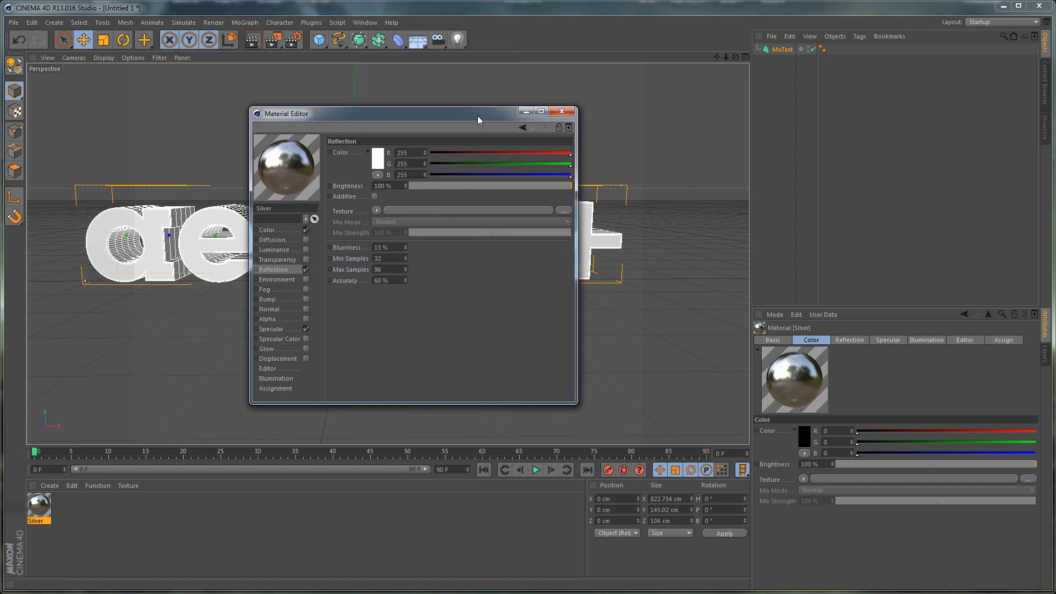
{"action": "left_click", "coordinate": [561, 113]}
{"action": "left_click_drag", "start_coordinate": [236, 512], "coordinate": [788, 53]}
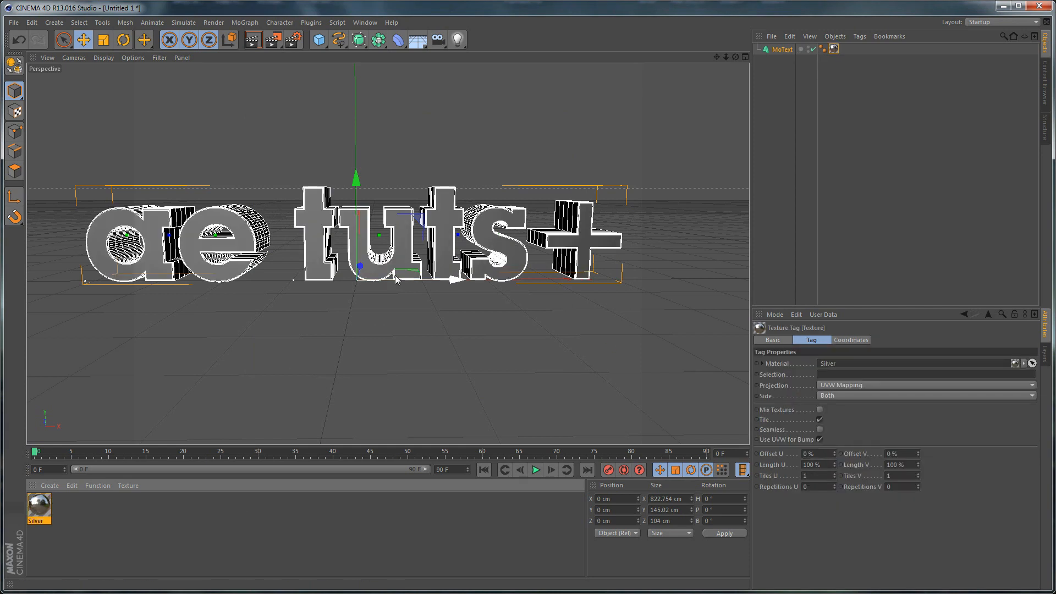
{"action": "key", "text": "ctrl+r"}
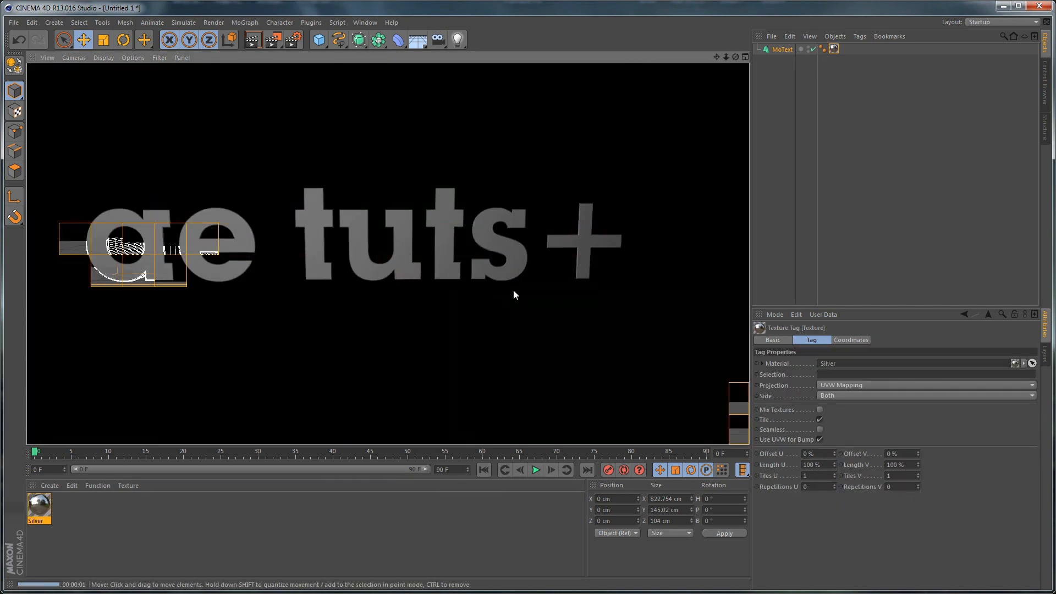
{"action": "left_click", "coordinate": [289, 528]}
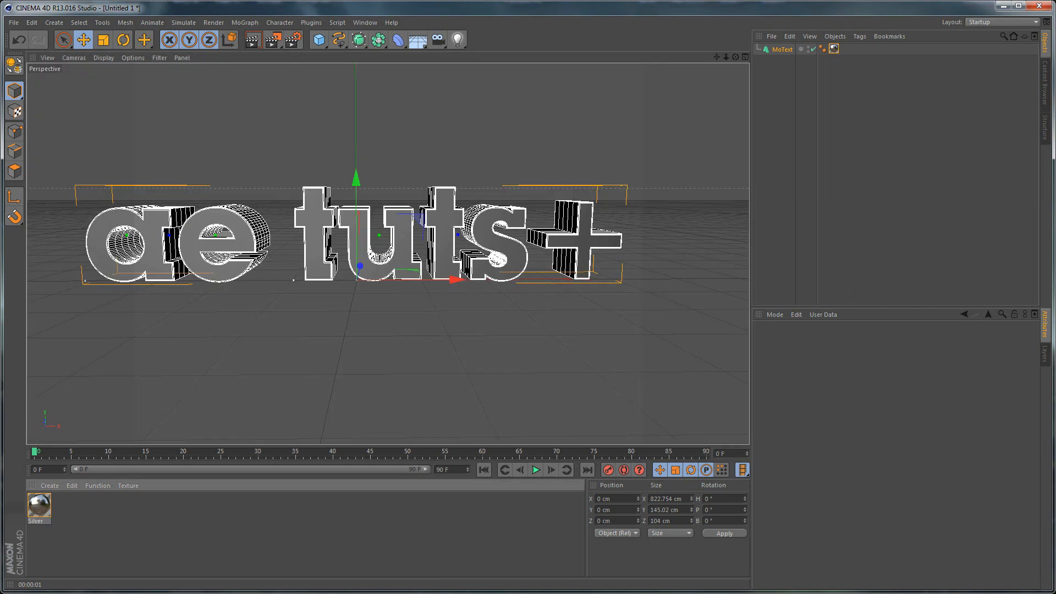
- Add HDRStudioRig.c4d from the GSG_HDRI_Studio_Pack presets to the scene
{"action": "left_click", "coordinate": [1045, 80]}
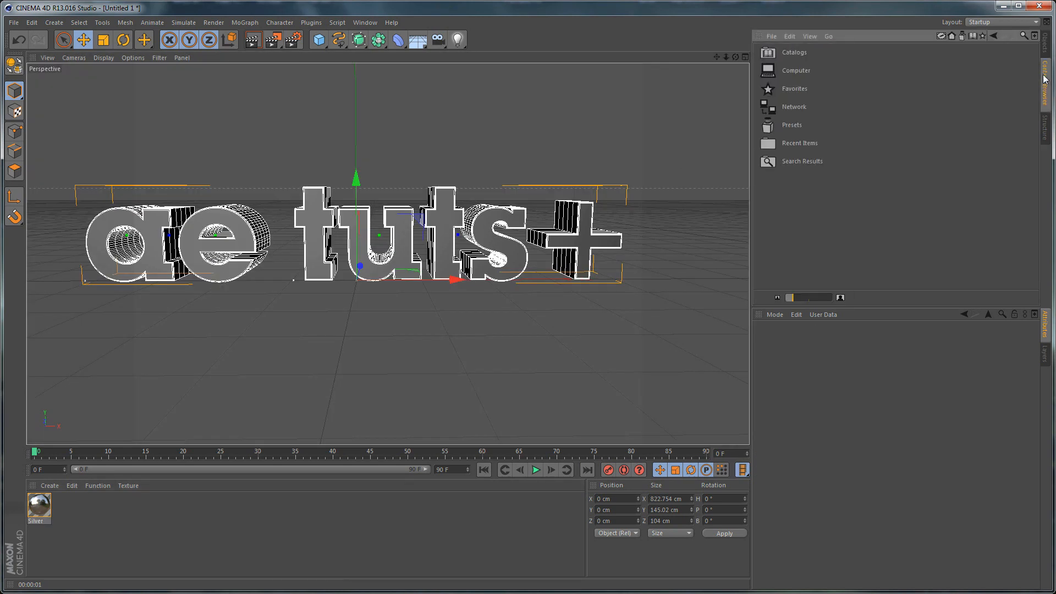
{"action": "double_click", "coordinate": [800, 126]}
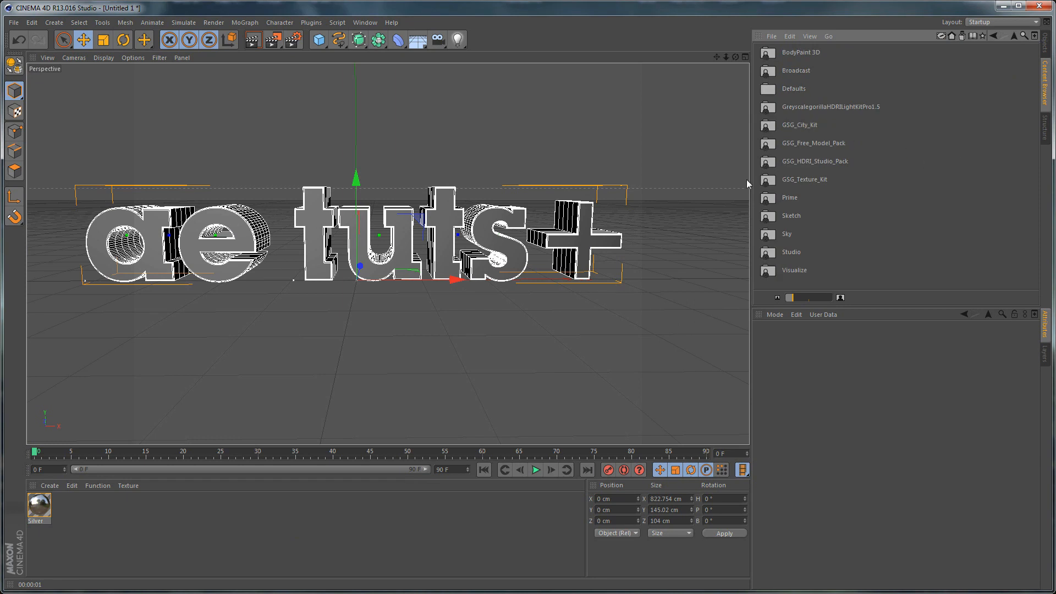
{"action": "double_click", "coordinate": [818, 162]}
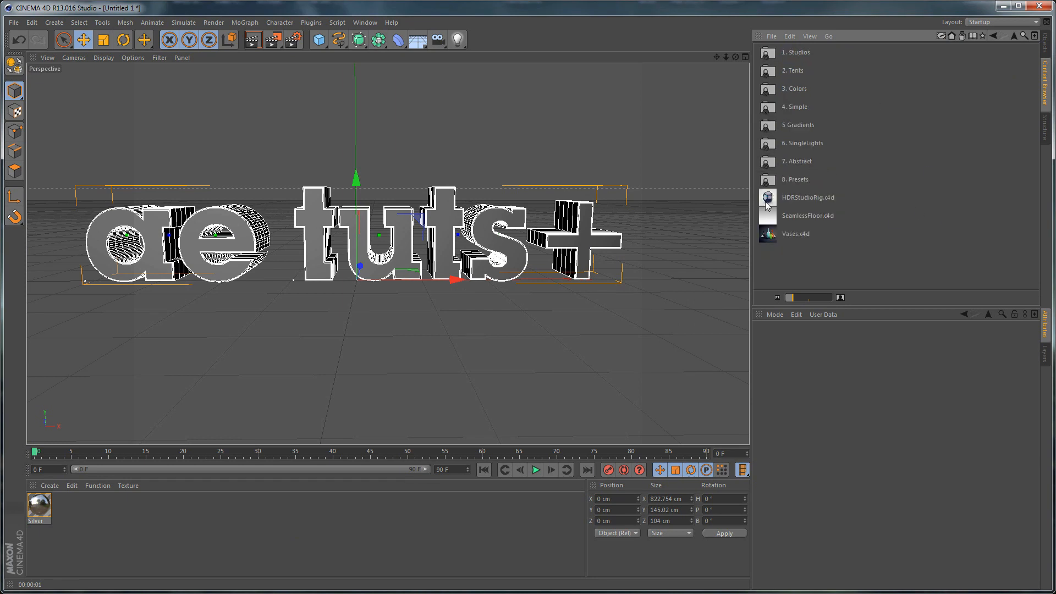
{"action": "double_click", "coordinate": [820, 197]}
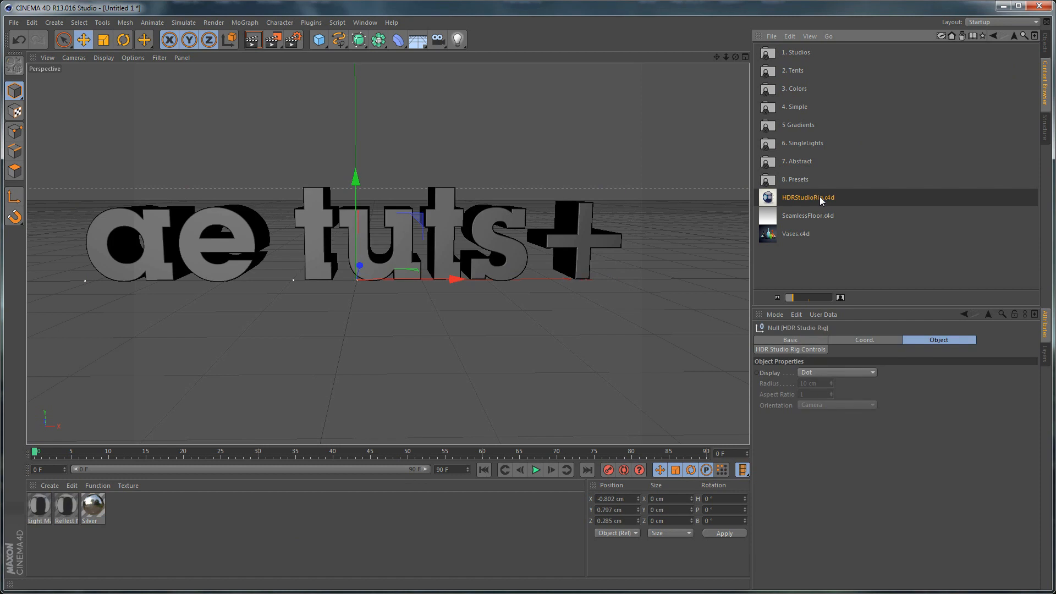
- Assign DivaStudio.hdr from the Studios presets as the HDR Studio Rig's HDR file and test-render the view
{"action": "double_click", "coordinate": [803, 52]}
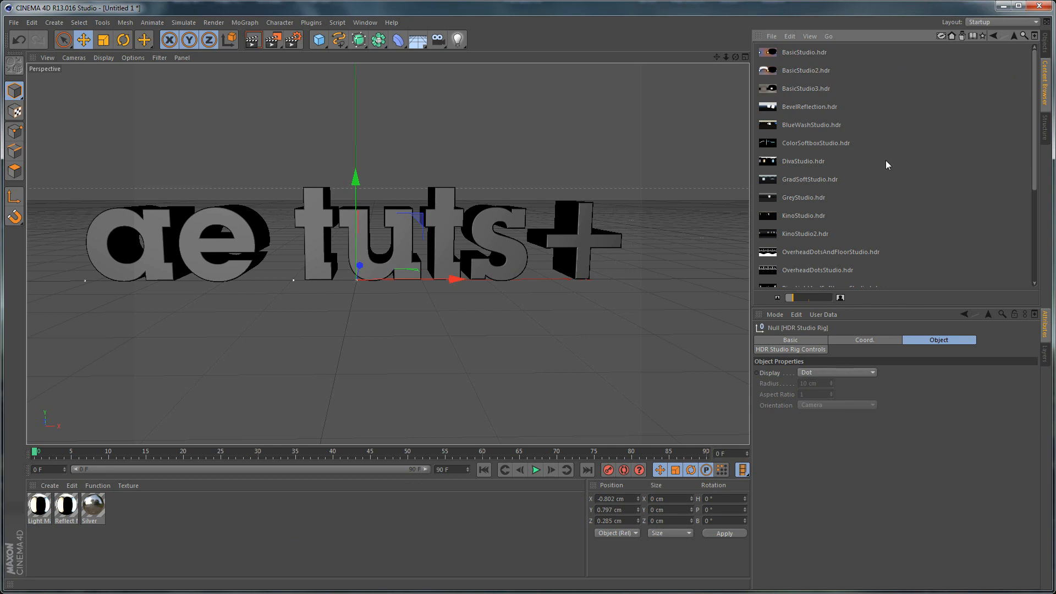
{"action": "left_click", "coordinate": [834, 163]}
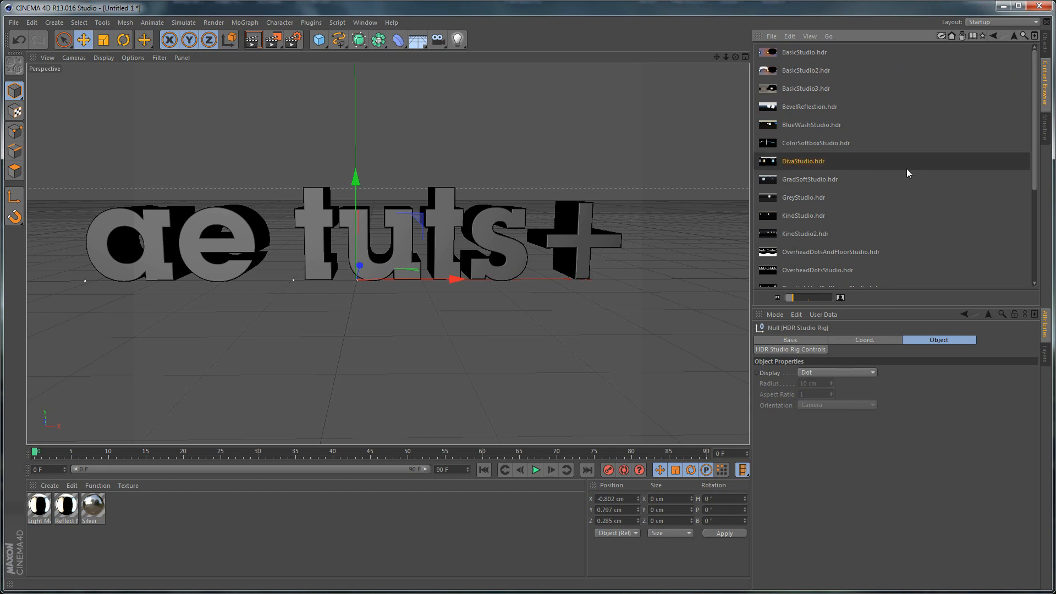
{"action": "left_click", "coordinate": [815, 349]}
{"action": "left_click_drag", "start_coordinate": [803, 160], "coordinate": [983, 384]}
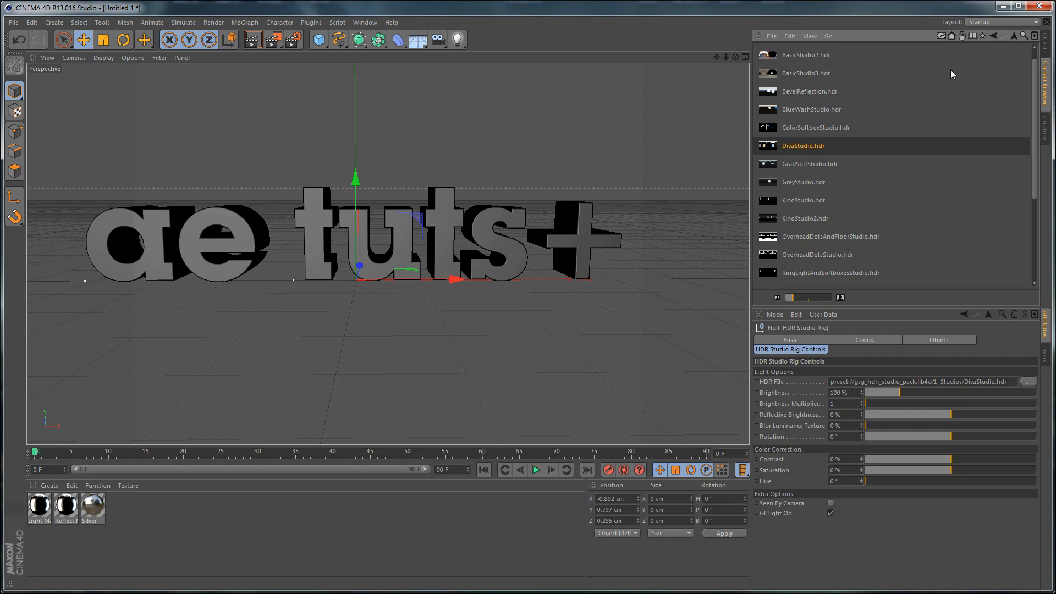
{"action": "left_click", "coordinate": [1045, 44]}
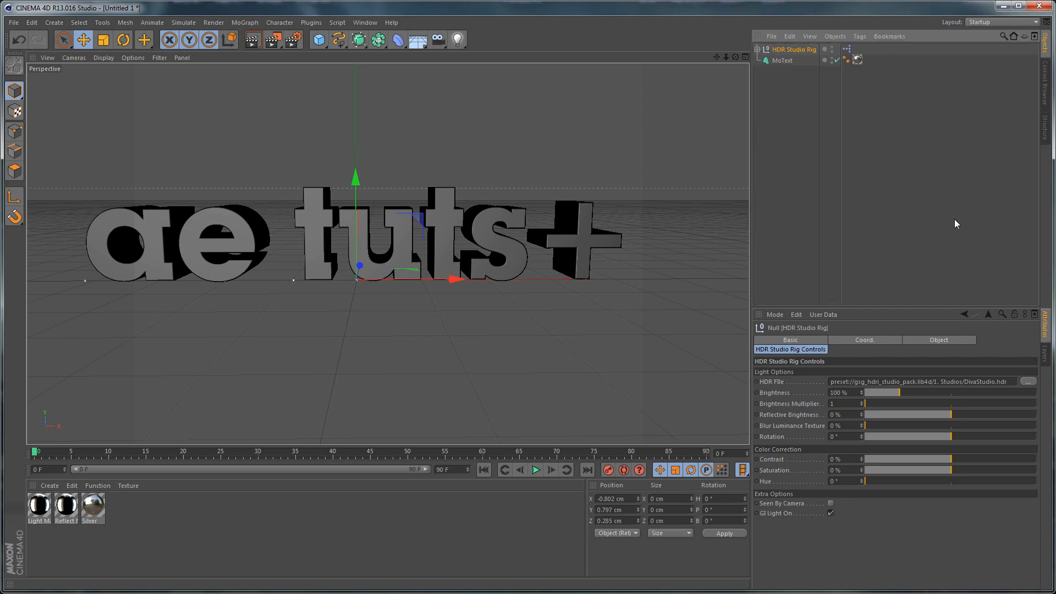
{"action": "key", "text": "ctrl+r"}
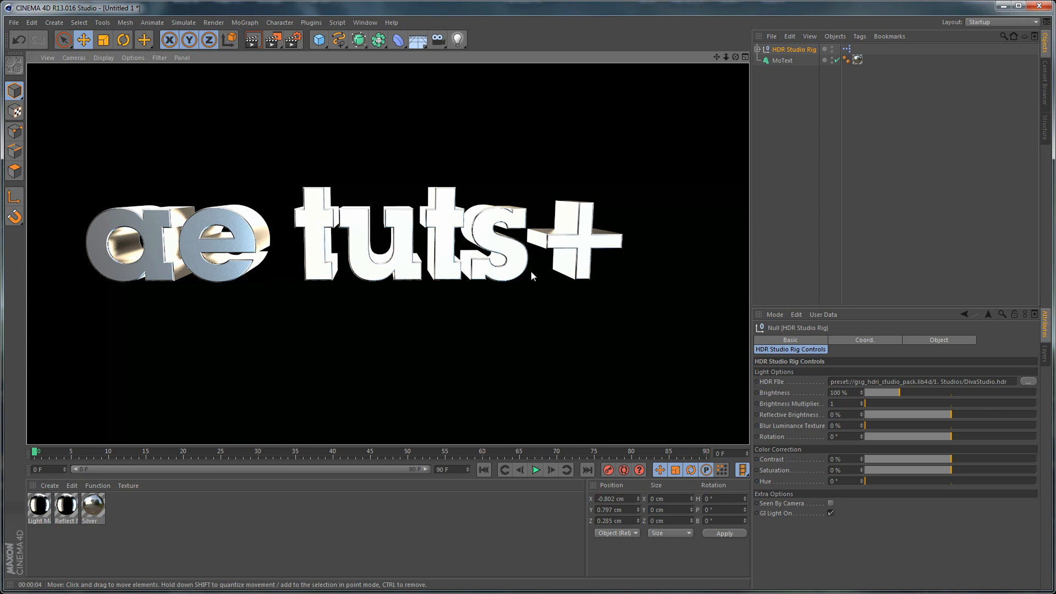
- Set the HDR Studio Rig's brightness to 55% and test-render the view
{"action": "left_click_drag", "start_coordinate": [856, 392], "coordinate": [671, 381]}
{"action": "type", "text": "55"}
{"action": "key", "text": "Return"}
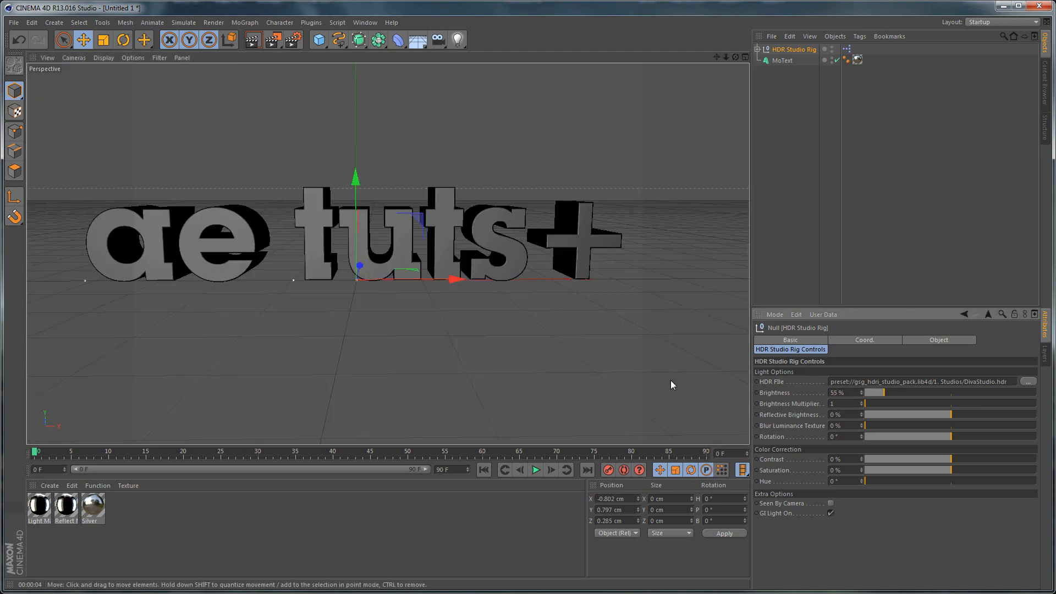
{"action": "key", "text": "ctrl+r"}
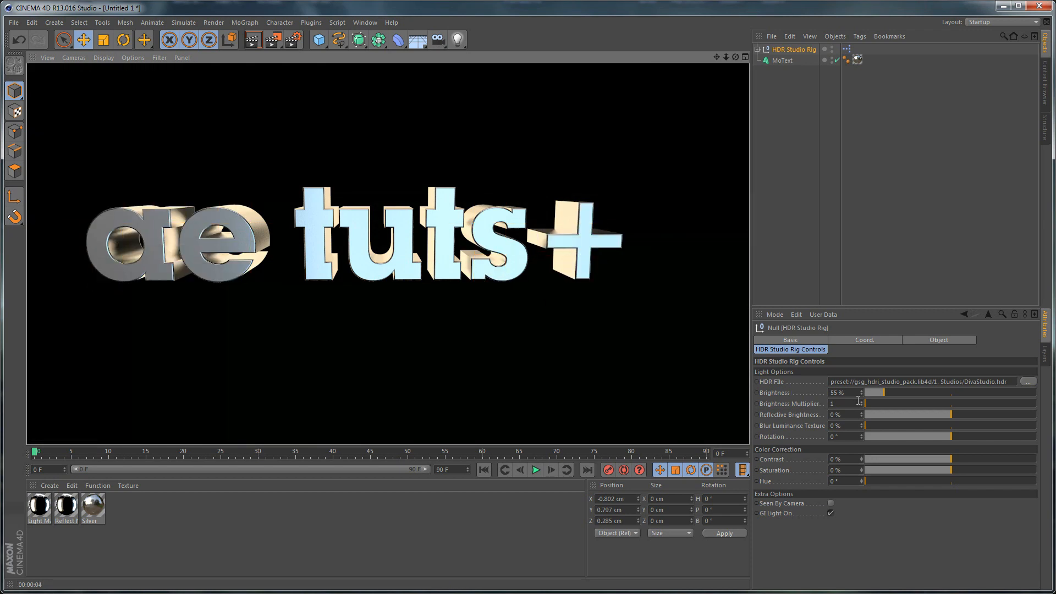
- Set the HDR Studio Rig's light rotation to 20° and test-render the view
{"action": "type", "text": "20"}
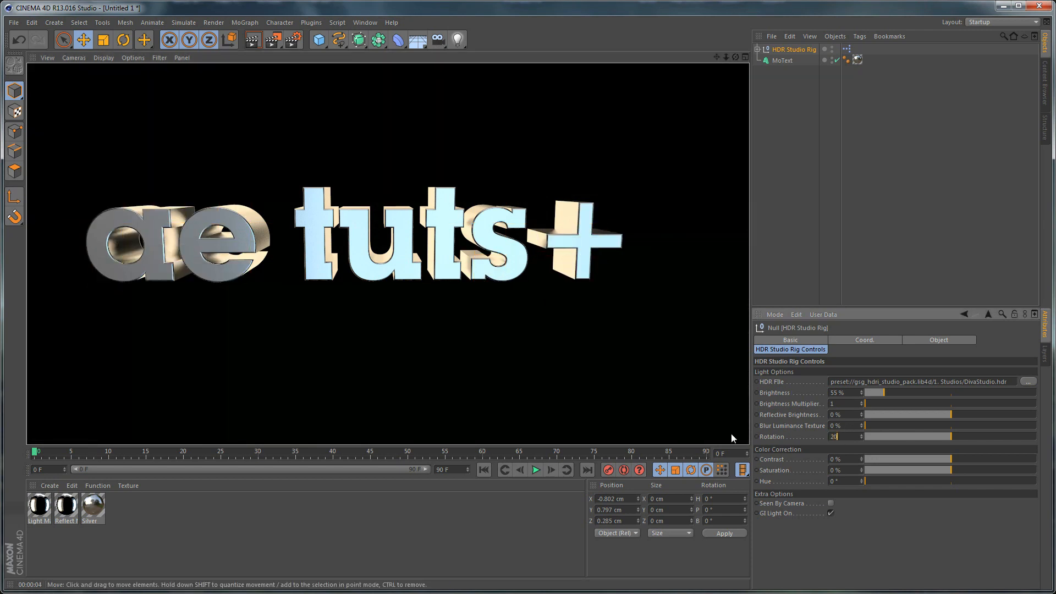
{"action": "key", "text": "Return"}
{"action": "key", "text": "ctrl+r"}
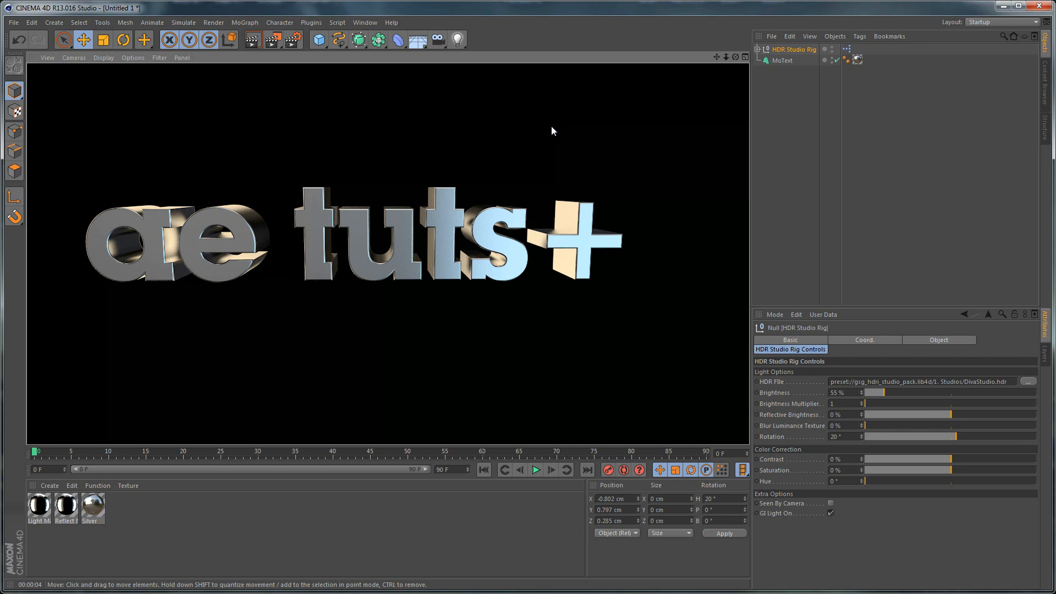
- Add a camera and set its X and Y positions to 0 cm and its heading and pitch rotations to 0°
{"action": "left_click", "coordinate": [439, 40]}
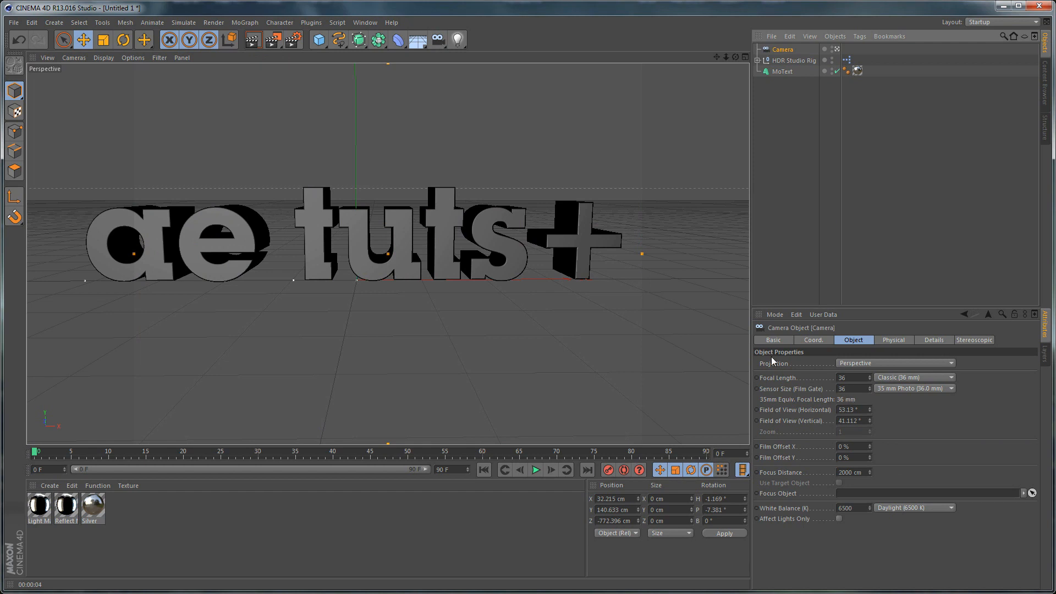
{"action": "left_click", "coordinate": [812, 340]}
{"action": "double_click", "coordinate": [797, 364]}
{"action": "type", "text": "0"}
{"action": "key", "text": "Tab"}
{"action": "type", "text": "0"}
{"action": "key", "text": "Tab"}
{"action": "double_click", "coordinate": [913, 363]}
{"action": "type", "text": "0"}
{"action": "key", "text": "Tab"}
{"action": "type", "text": "0"}
{"action": "key", "text": "Return"}
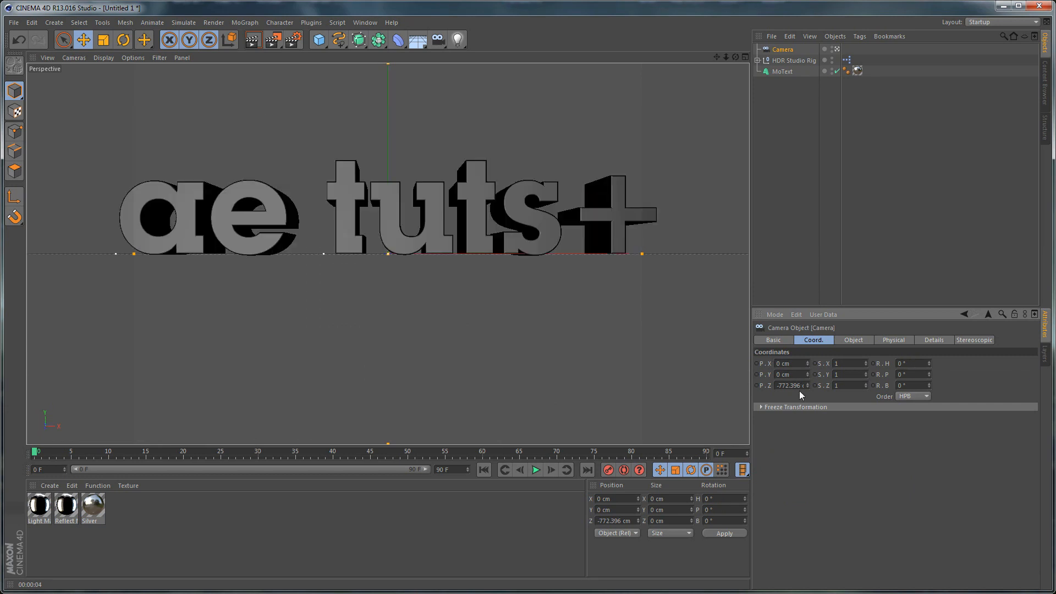
- Set the camera's Y position to 50 cm and its Z position to -1200 cm
{"action": "double_click", "coordinate": [796, 373]}
{"action": "type", "text": "50"}
{"action": "key", "text": "Return"}
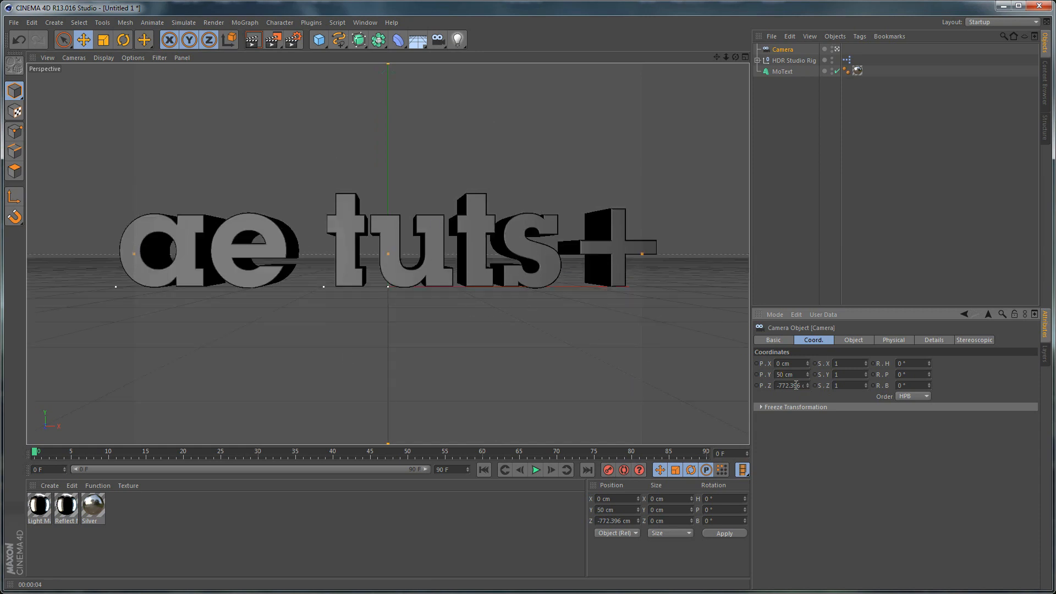
{"action": "double_click", "coordinate": [796, 386]}
{"action": "type", "text": "-1200"}
{"action": "key", "text": "Return"}
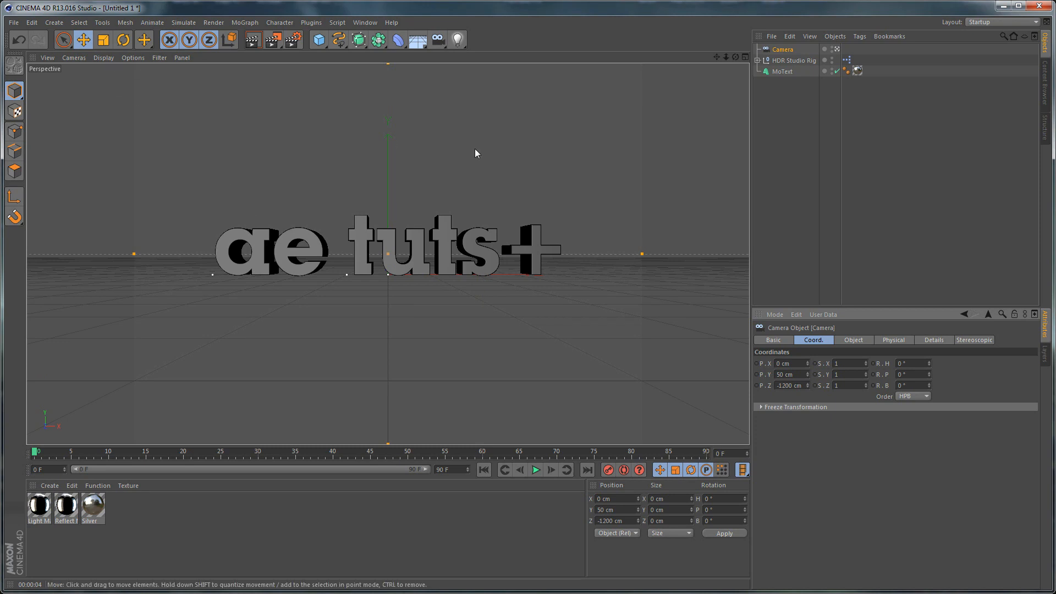
- Set the render output to the HDTV (16:9) film aspect with a size of 1280 x 720 pixels
{"action": "key", "text": "ctrl+b"}
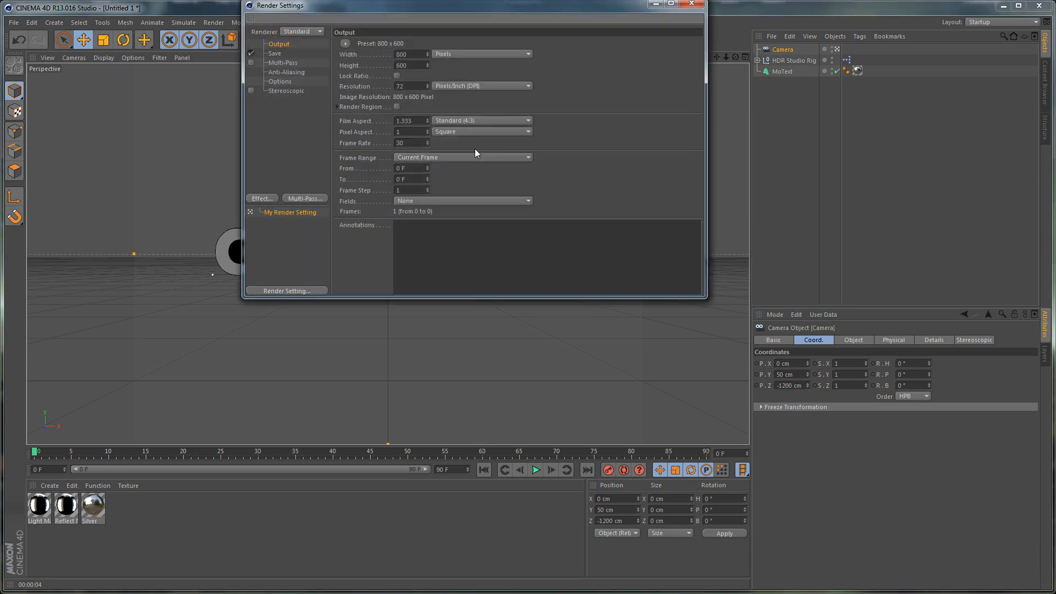
{"action": "left_click_drag", "start_coordinate": [485, 11], "coordinate": [468, 64]}
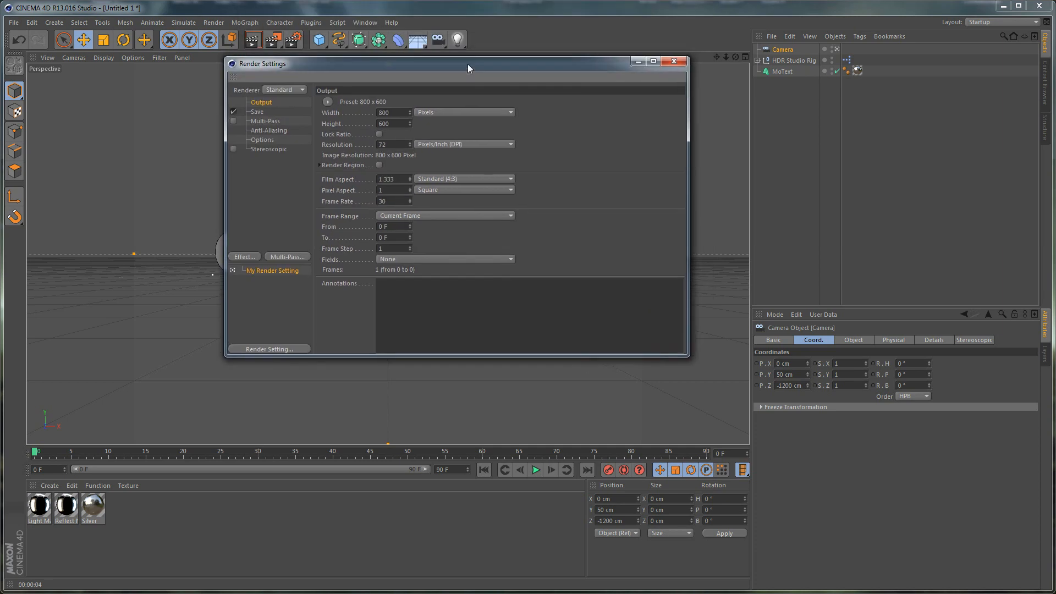
{"action": "left_click", "coordinate": [440, 177]}
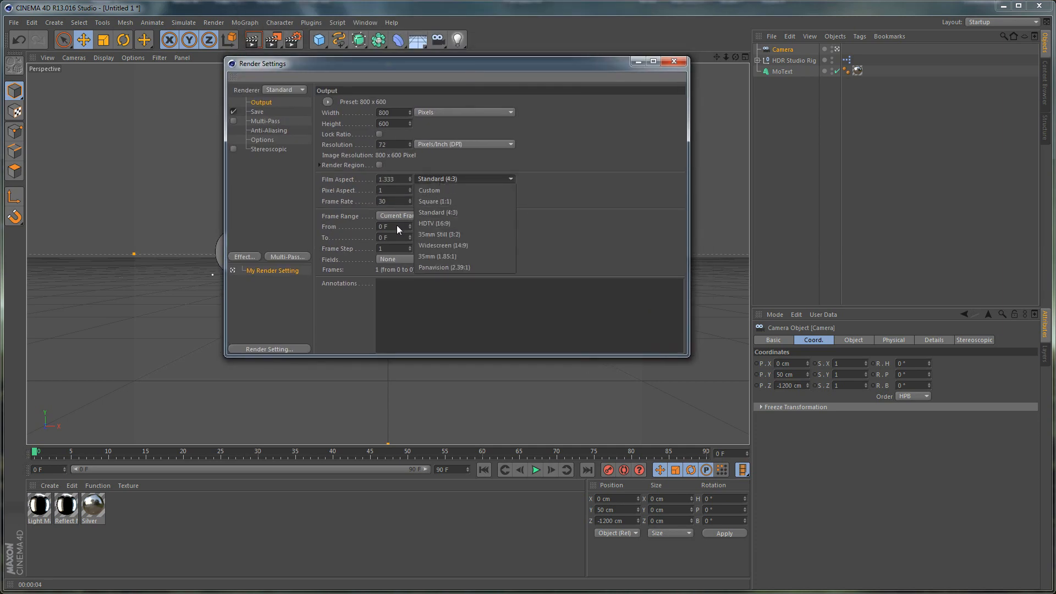
{"action": "left_click", "coordinate": [437, 223]}
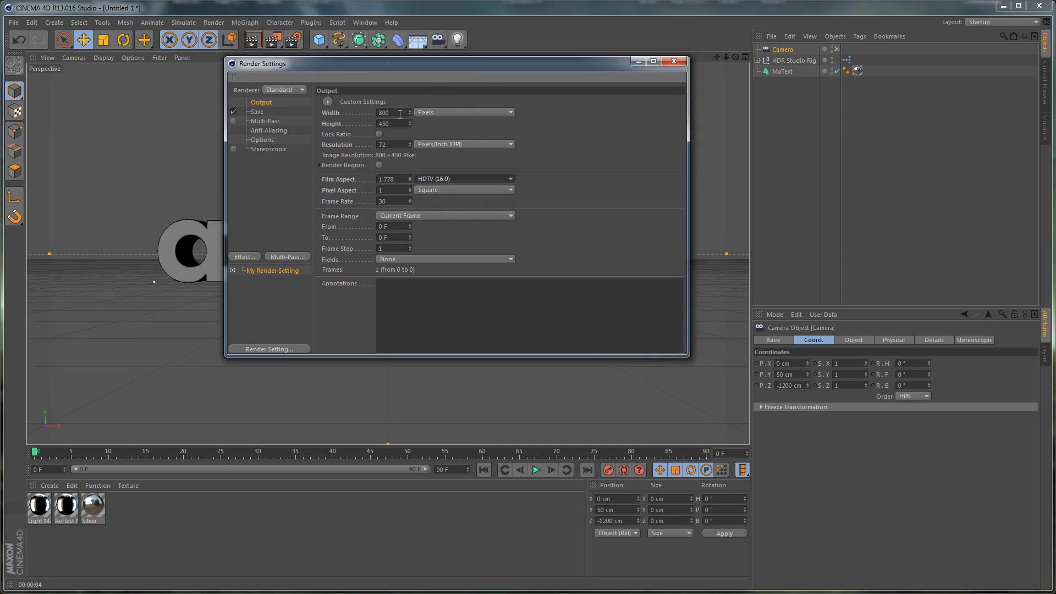
{"action": "double_click", "coordinate": [400, 114]}
{"action": "type", "text": "1280"}
{"action": "key", "text": "Return"}
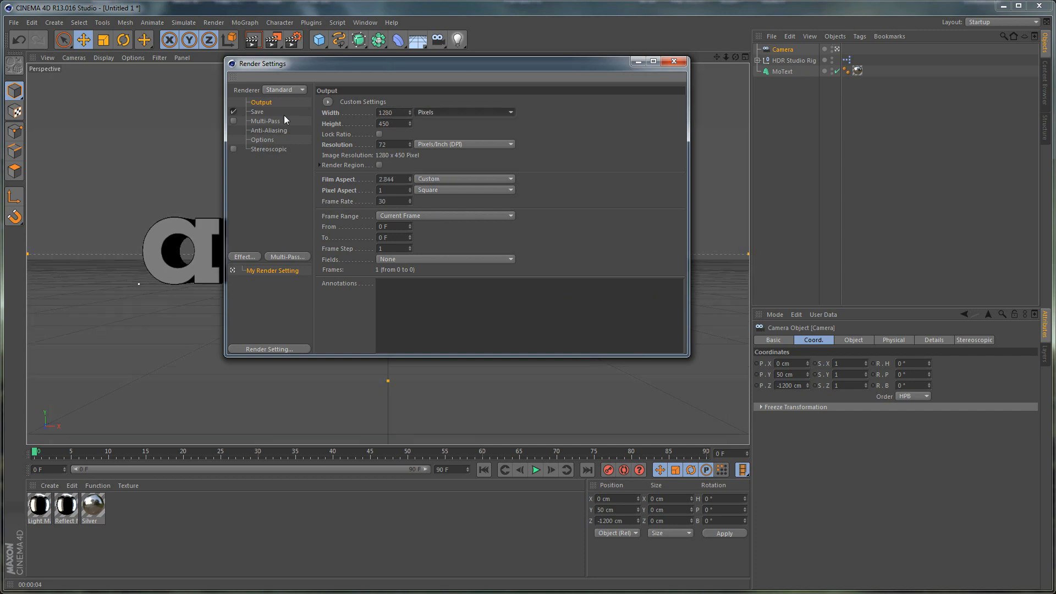
{"action": "double_click", "coordinate": [394, 124]}
{"action": "type", "text": "720"}
{"action": "key", "text": "Return"}
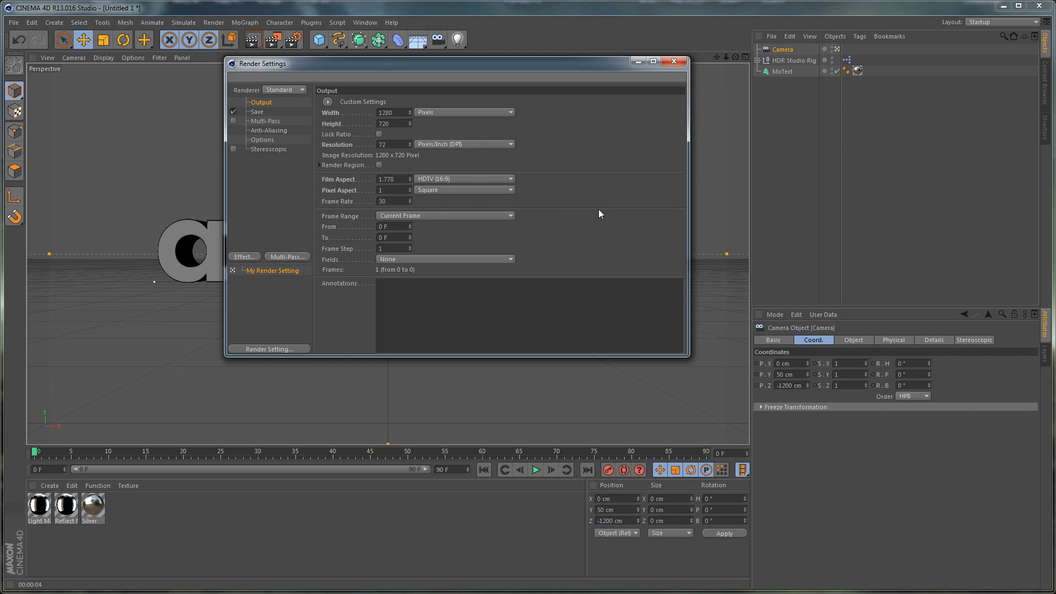
- Set the render anti-aliasing to Best, close the render settings and test-render the view
{"action": "left_click", "coordinate": [268, 131]}
{"action": "left_click", "coordinate": [425, 135]}
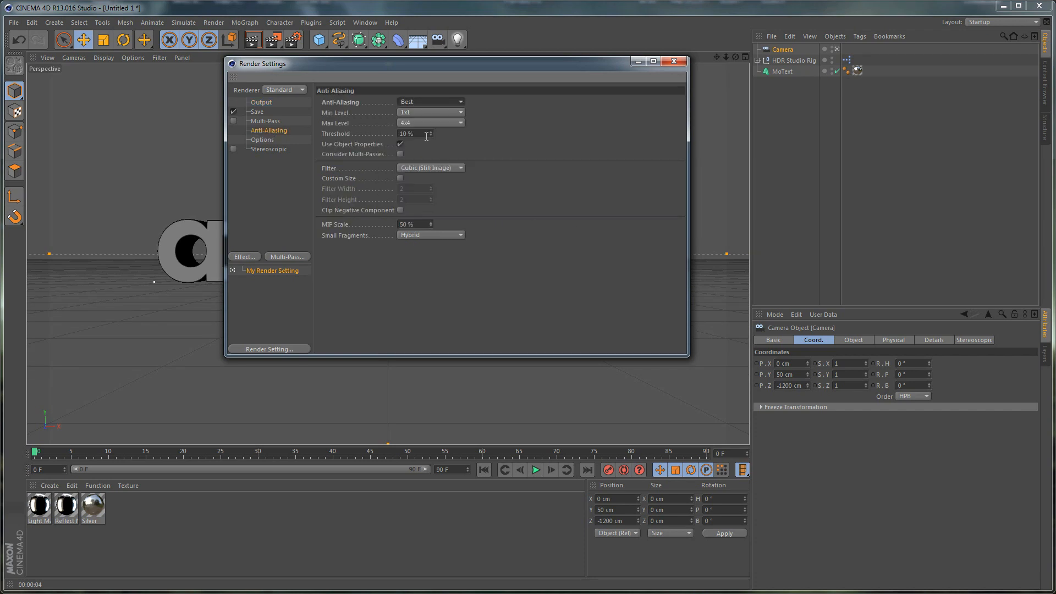
{"action": "left_click", "coordinate": [674, 61]}
{"action": "key", "text": "ctrl+r"}
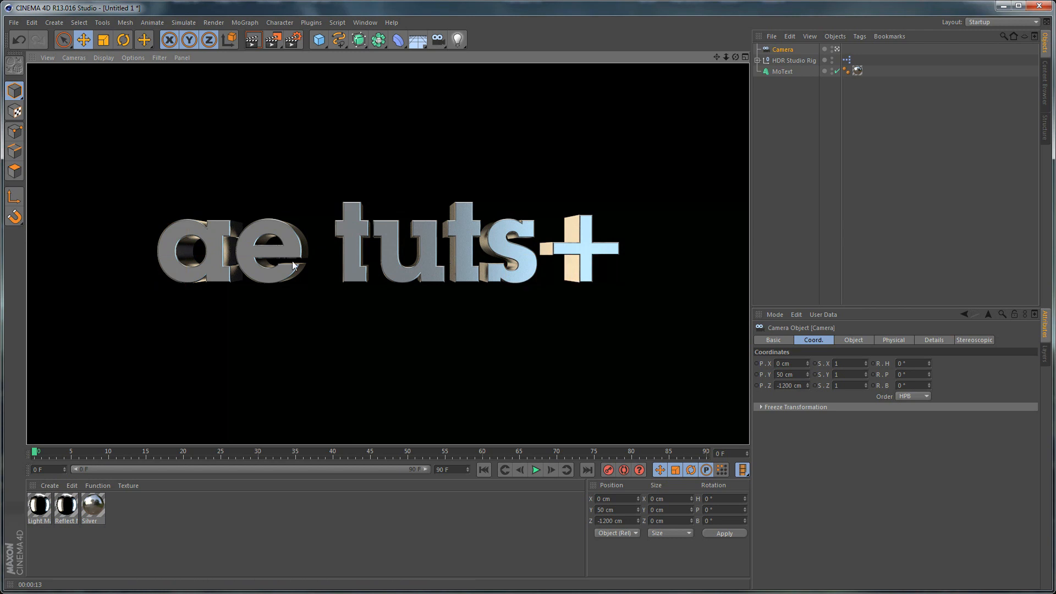
- Clear the current selection and add a Twist deformer to the scene
{"action": "left_click", "coordinate": [249, 540]}
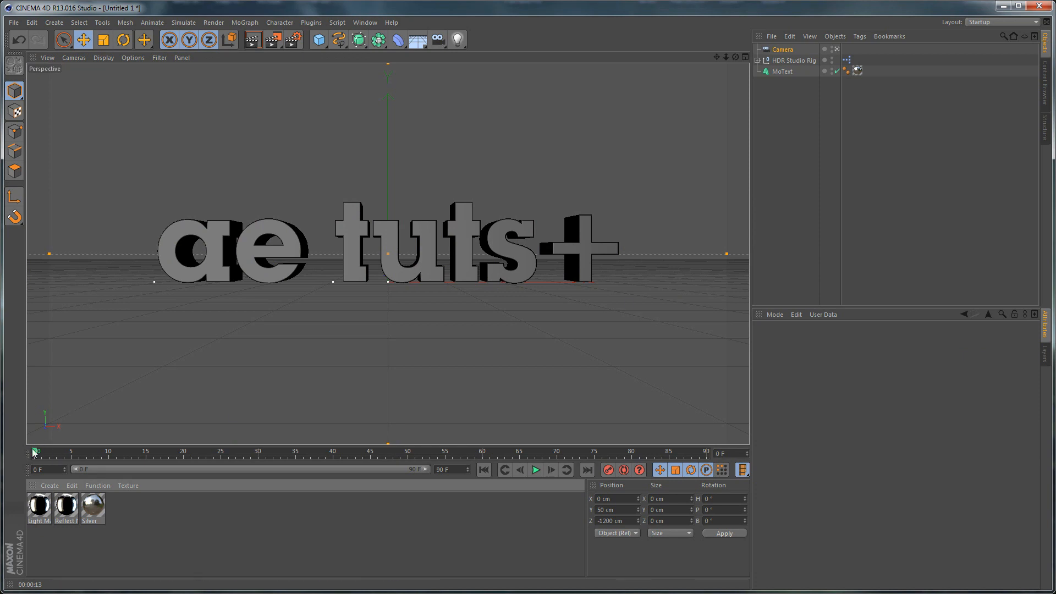
{"action": "left_click", "coordinate": [797, 135]}
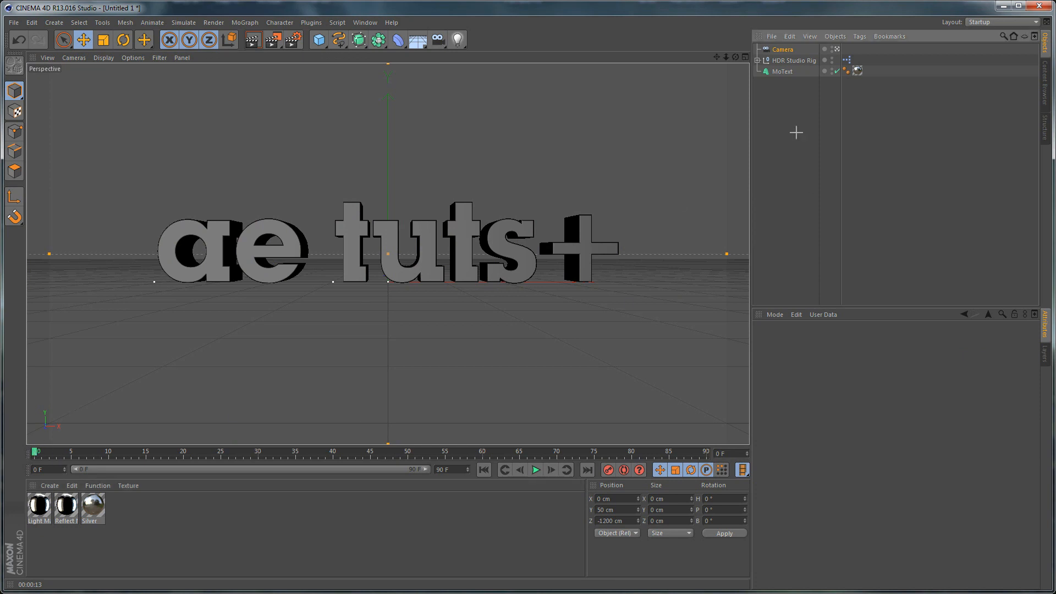
{"action": "left_click", "coordinate": [399, 40]}
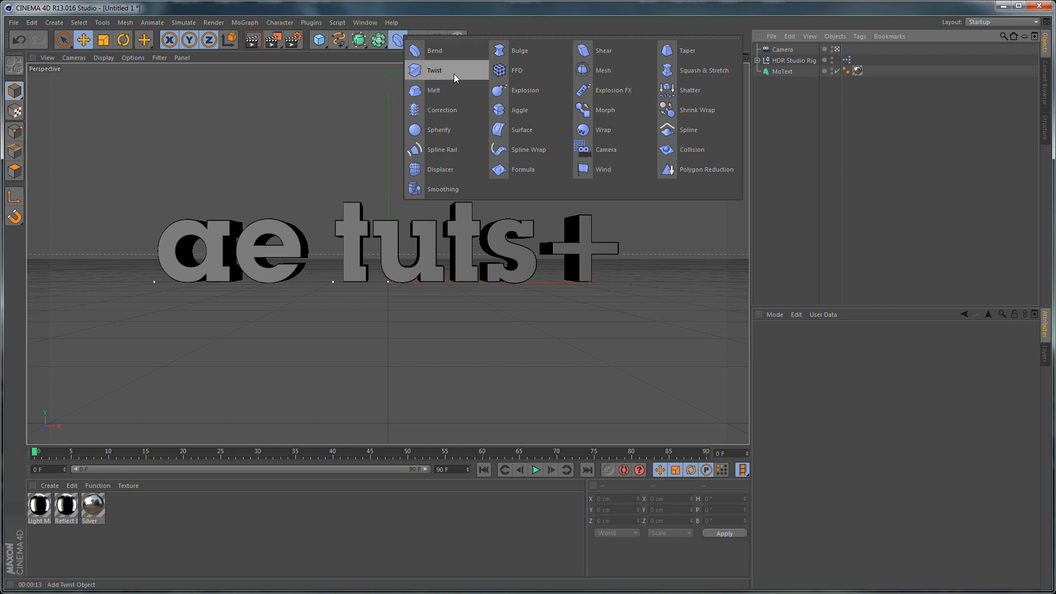
{"action": "left_click", "coordinate": [435, 72]}
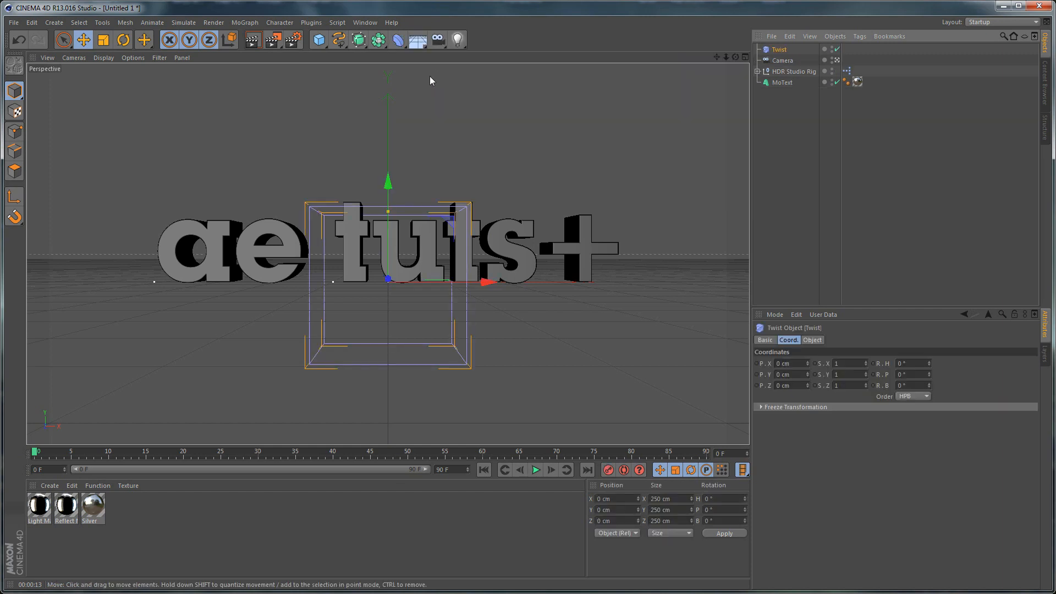
- Set the Twist deformer's Y size to 1000 cm and its mode to Within Box
{"action": "left_click", "coordinate": [813, 340]}
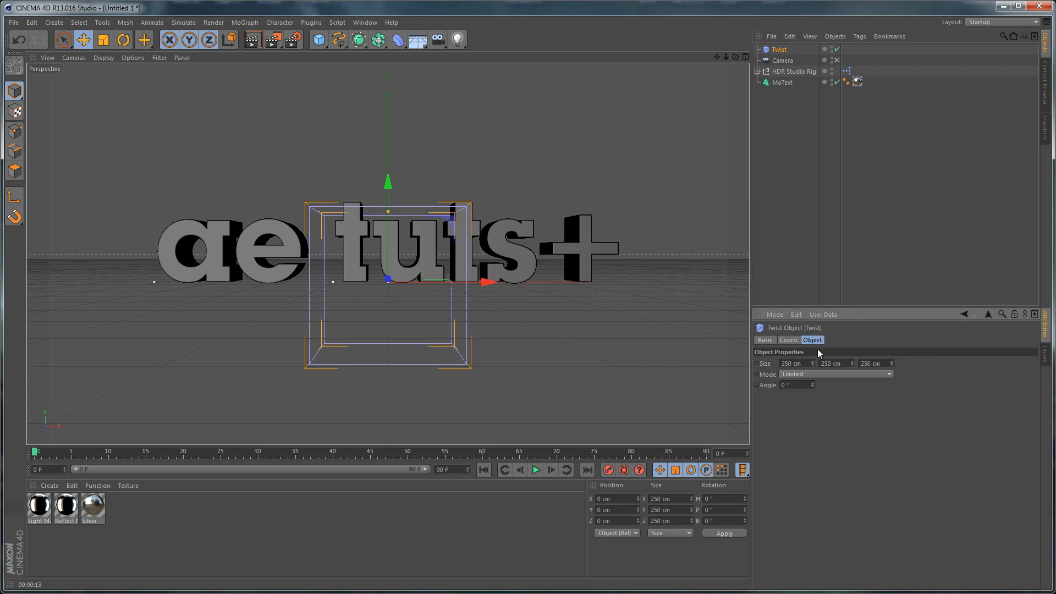
{"action": "left_click", "coordinate": [804, 363]}
{"action": "left_click", "coordinate": [847, 363]}
{"action": "type", "text": "1000"}
{"action": "key", "text": "Return"}
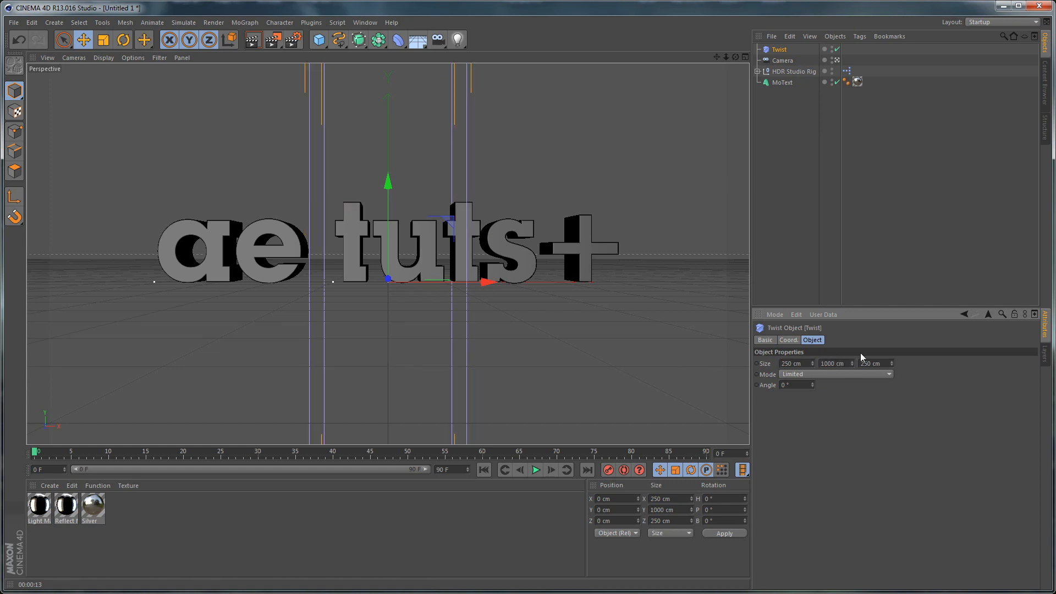
{"action": "left_click", "coordinate": [823, 375]}
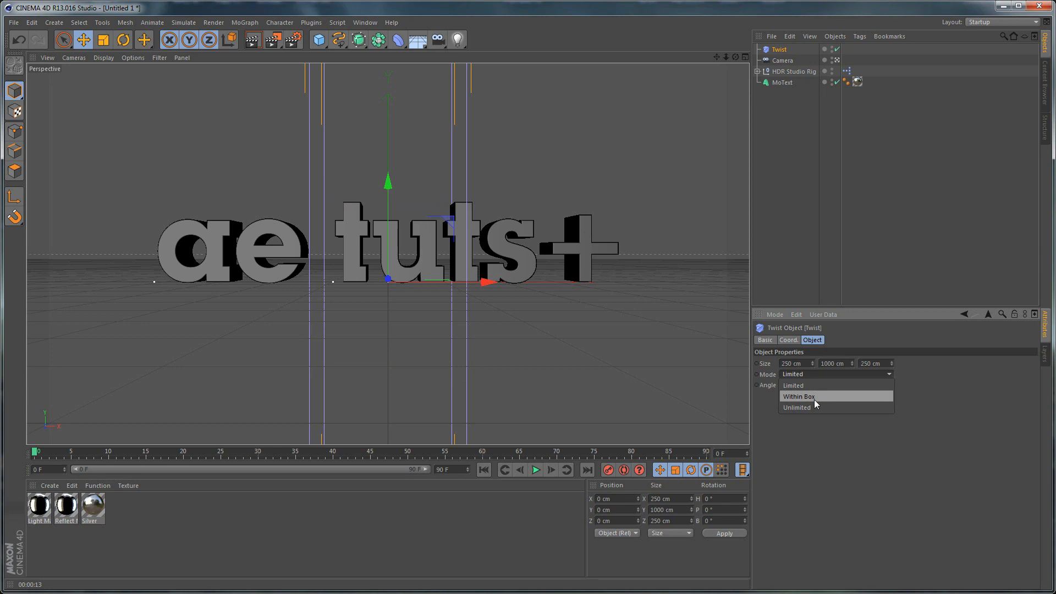
{"action": "left_click", "coordinate": [818, 397]}
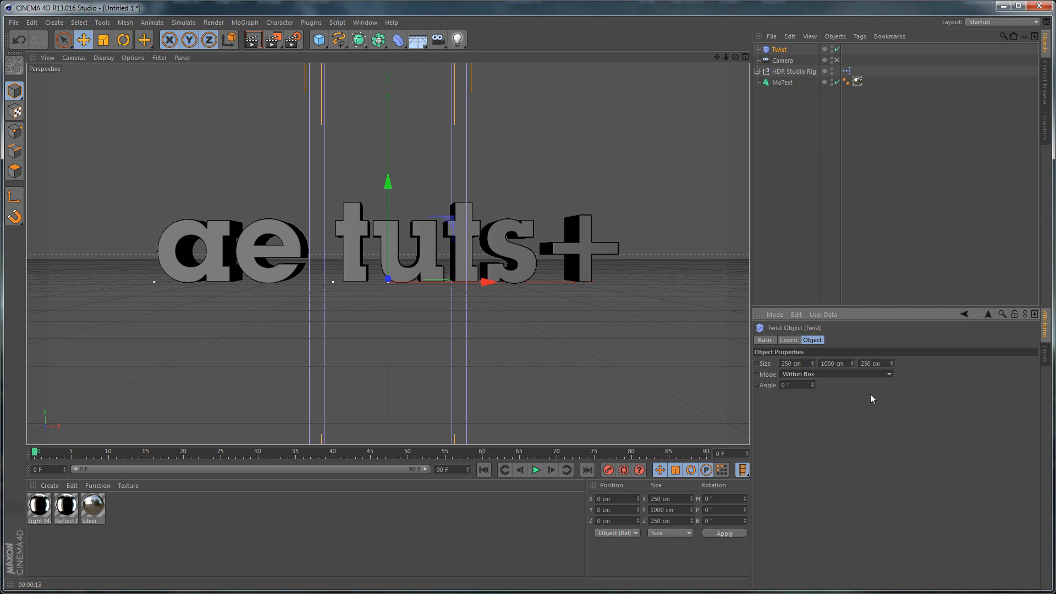
- Set the Twist deformer's bank rotation to 90° so it lies along the text
{"action": "left_click", "coordinate": [789, 340]}
{"action": "left_click_drag", "start_coordinate": [929, 385], "coordinate": [826, 390]}
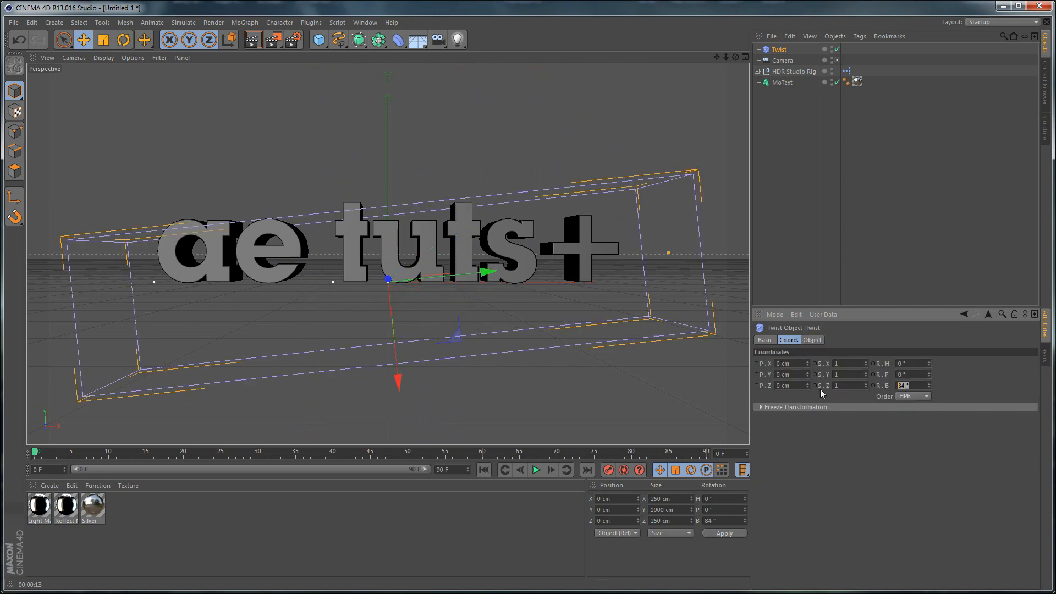
{"action": "type", "text": "90"}
{"action": "key", "text": "Return"}
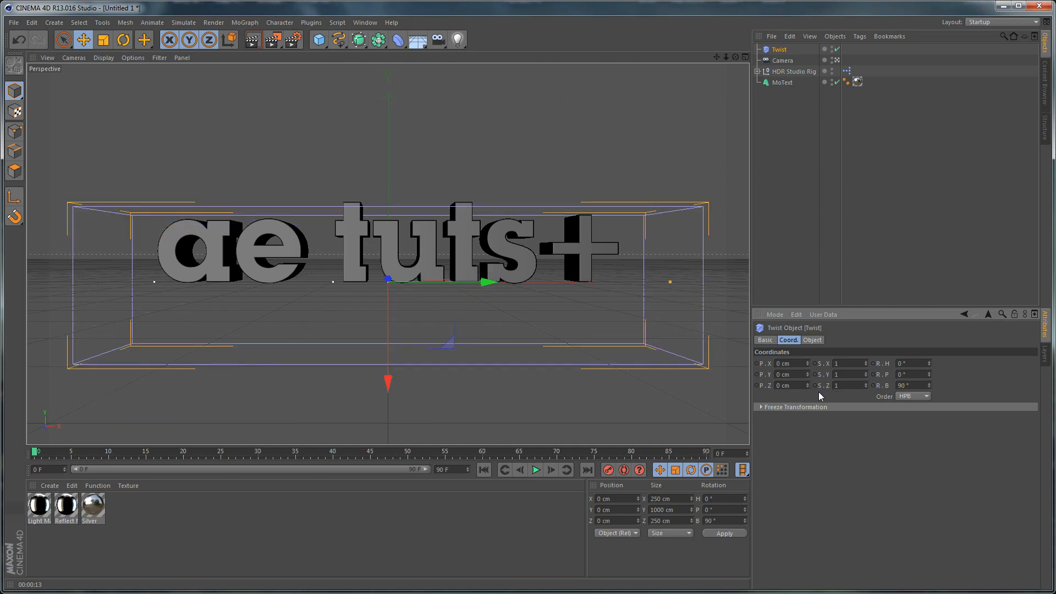
- Nest the Twist deformer under the MoText object and set its Y position to 50 cm
{"action": "left_click_drag", "start_coordinate": [784, 49], "coordinate": [788, 84]}
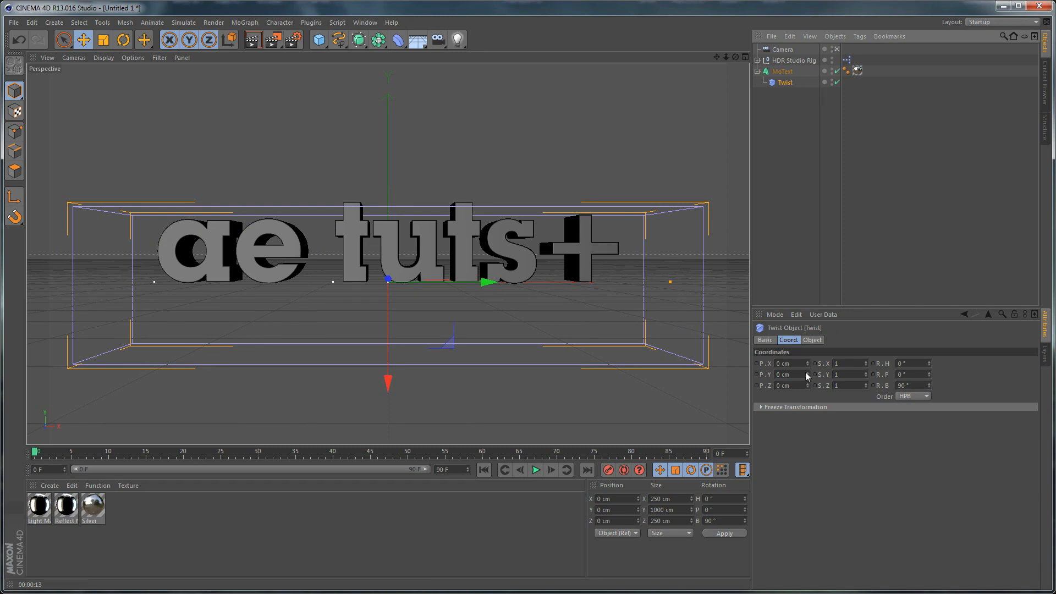
{"action": "left_click_drag", "start_coordinate": [796, 374], "coordinate": [591, 424]}
{"action": "type", "text": "50"}
{"action": "key", "text": "Return"}
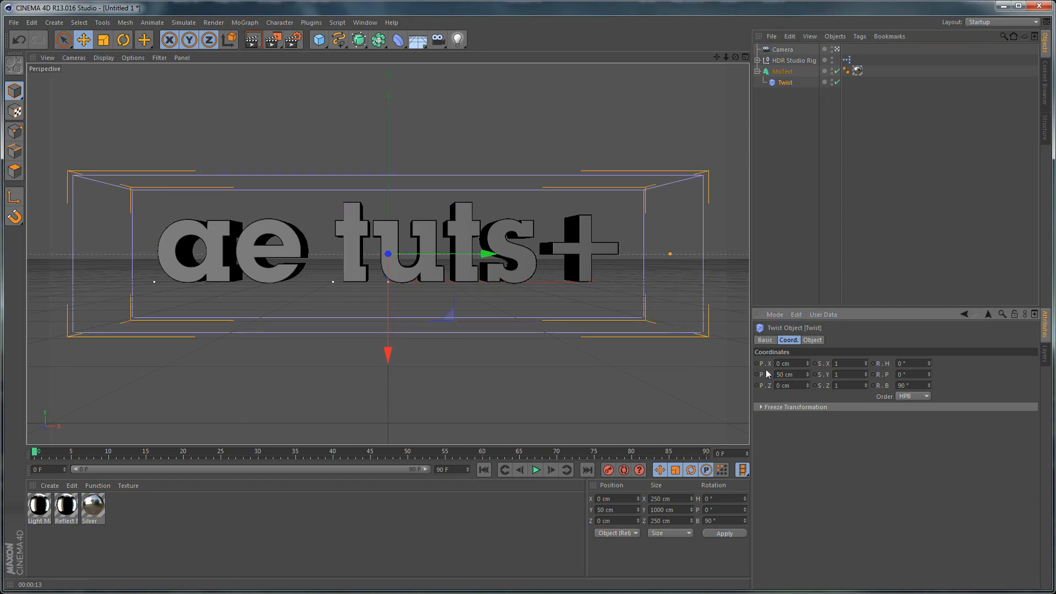
- Set the Twist deformer's Z position to 50 cm, using the four-view layout to check its alignment with the text
{"action": "middle_click", "coordinate": [501, 162]}
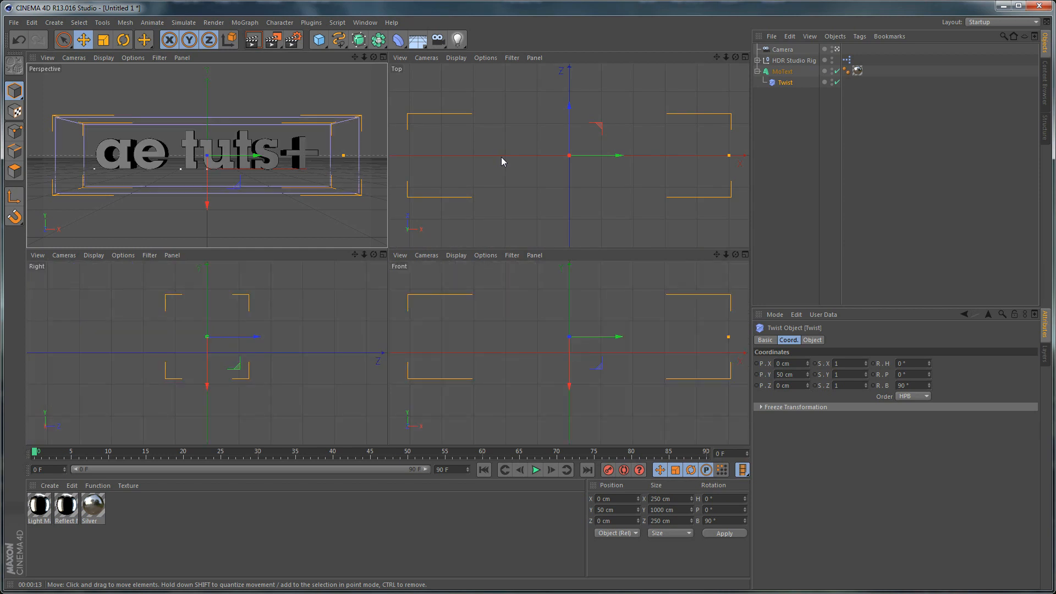
{"action": "left_click_drag", "start_coordinate": [796, 386], "coordinate": [651, 394]}
{"action": "type", "text": "50"}
{"action": "key", "text": "Return"}
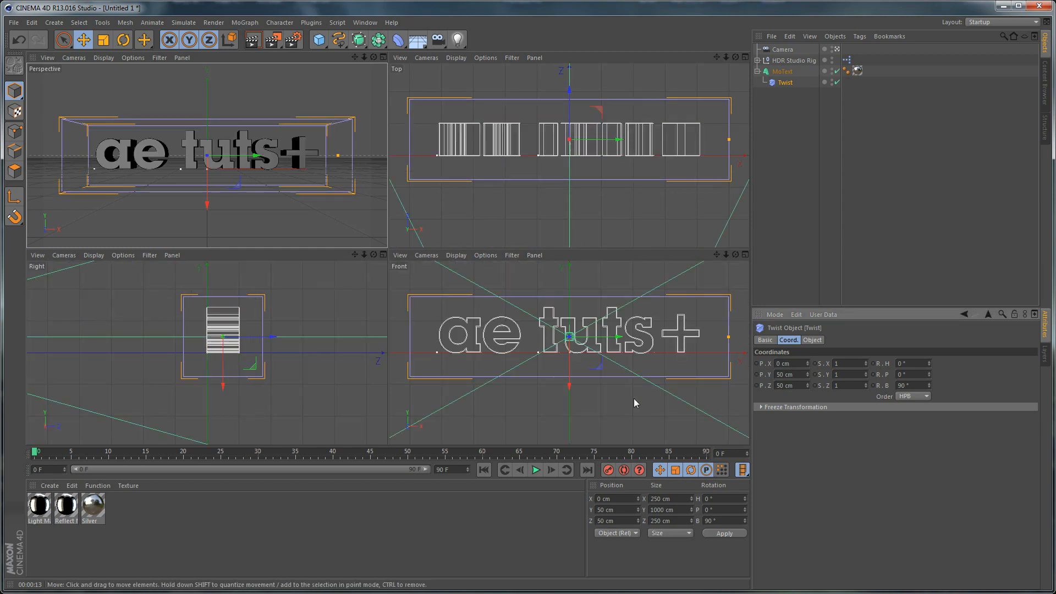
{"action": "middle_click", "coordinate": [315, 162]}
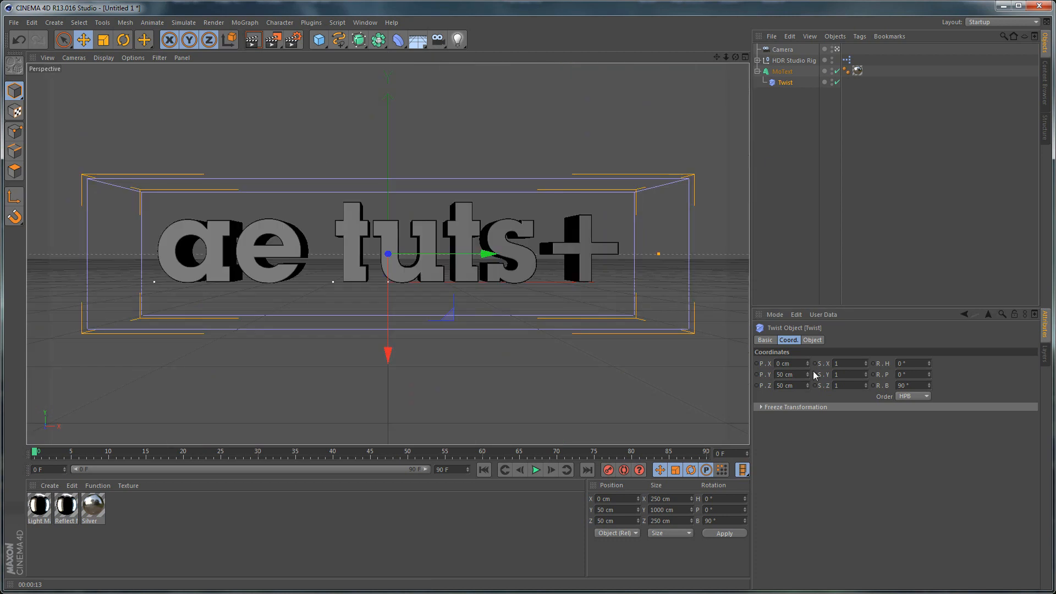
- Set the Twist deformer's angle to 360°
{"action": "left_click", "coordinate": [813, 340]}
{"action": "left_click_drag", "start_coordinate": [813, 386], "coordinate": [943, 369]}
{"action": "left_click_drag", "start_coordinate": [803, 385], "coordinate": [580, 385]}
{"action": "type", "text": "3"}
{"action": "key", "text": "Return"}
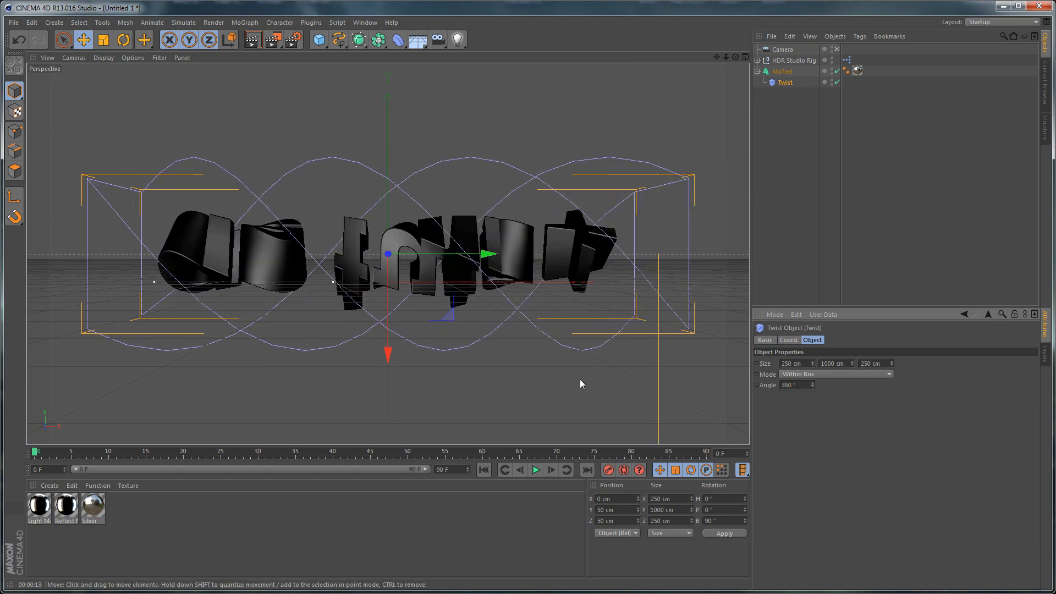
- Set the MoText object's Z position to -1500 cm and keyframe it on frame 0
{"action": "left_click", "coordinate": [782, 72]}
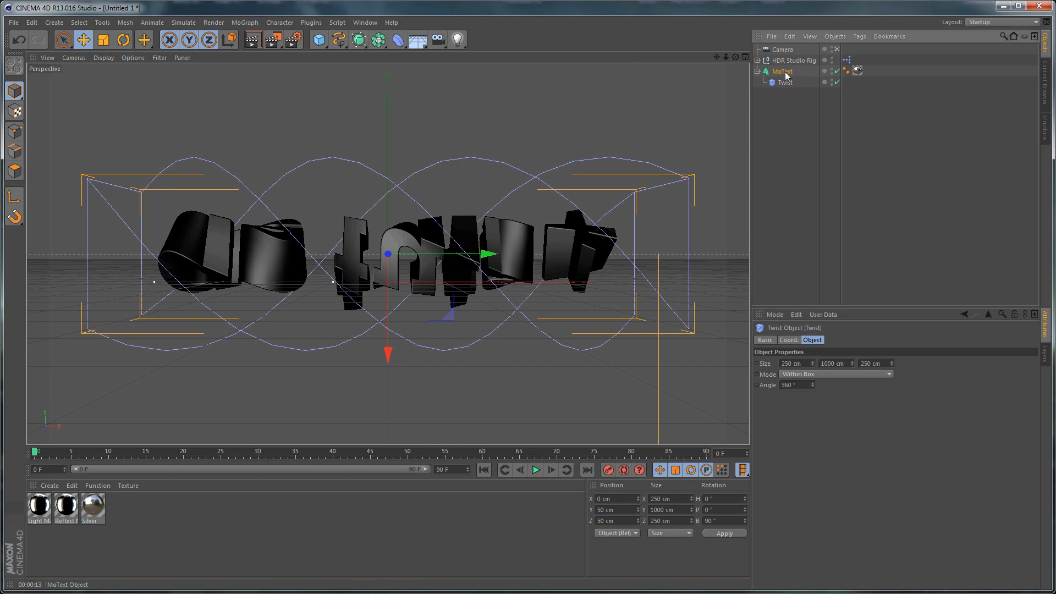
{"action": "left_click", "coordinate": [789, 340]}
{"action": "left_click_drag", "start_coordinate": [808, 385], "coordinate": [749, 391]}
{"action": "type", "text": "0"}
{"action": "key", "text": "Return"}
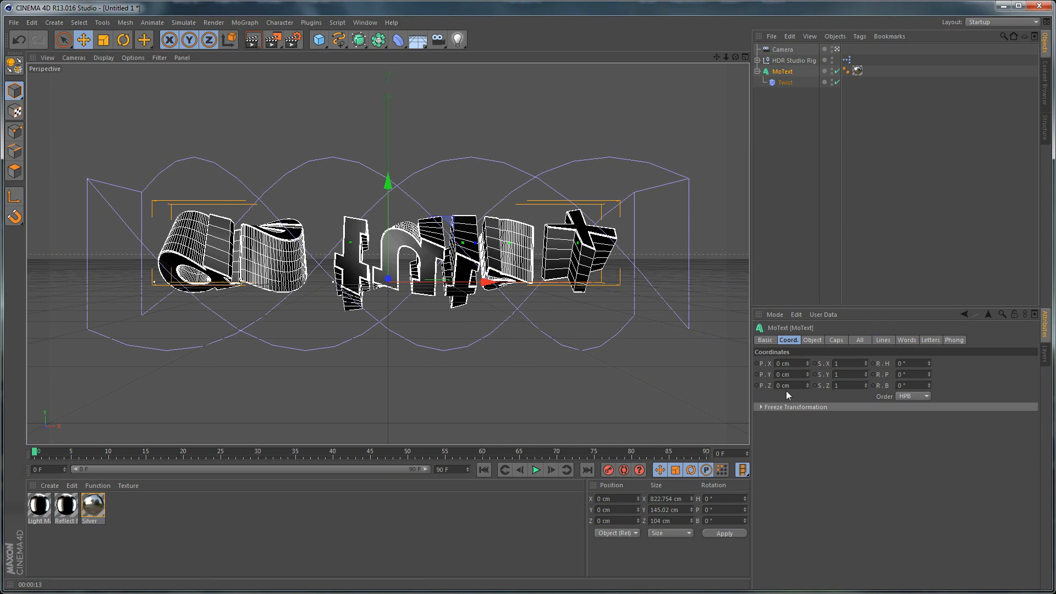
{"action": "left_click_drag", "start_coordinate": [804, 386], "coordinate": [654, 421]}
{"action": "type", "text": "-1500"}
{"action": "key", "text": "Return"}
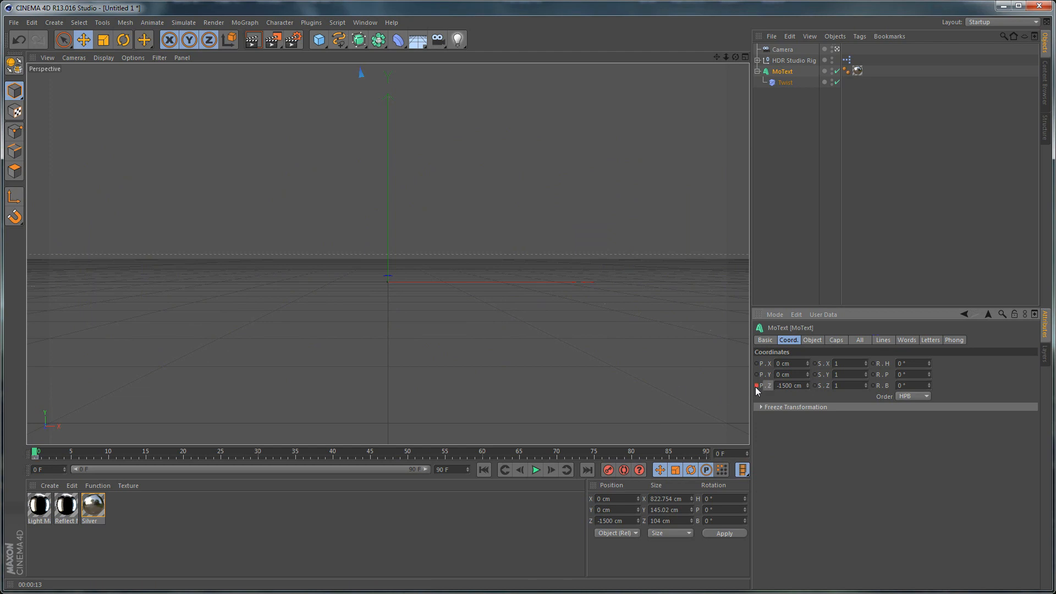
- On frame 14, set the MoText object's Z position to -150 cm and keyframe it
{"action": "left_click_drag", "start_coordinate": [40, 451], "coordinate": [140, 453]}
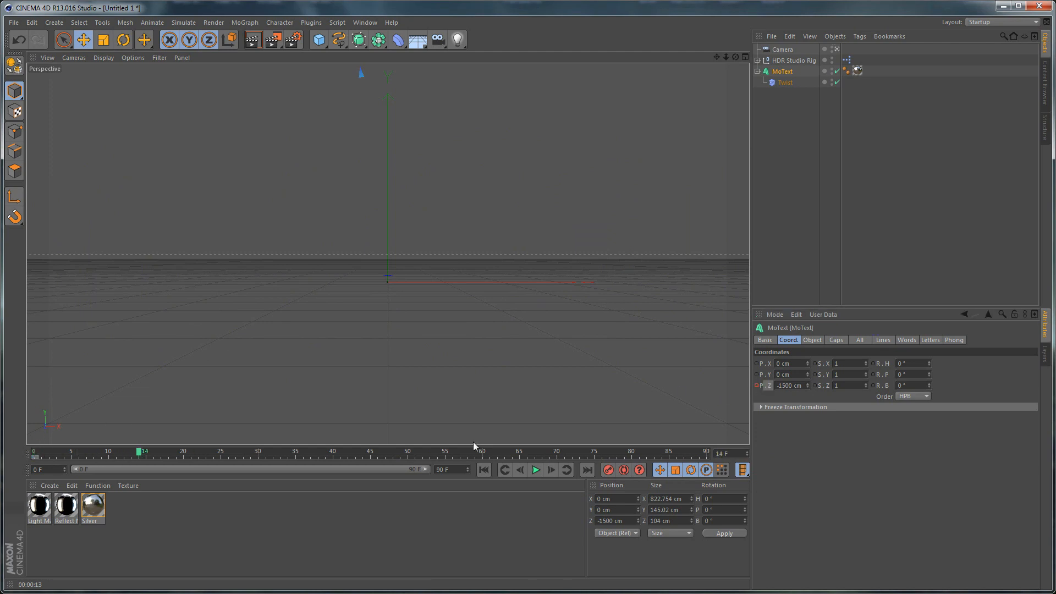
{"action": "double_click", "coordinate": [793, 385]}
{"action": "type", "text": "-15"}
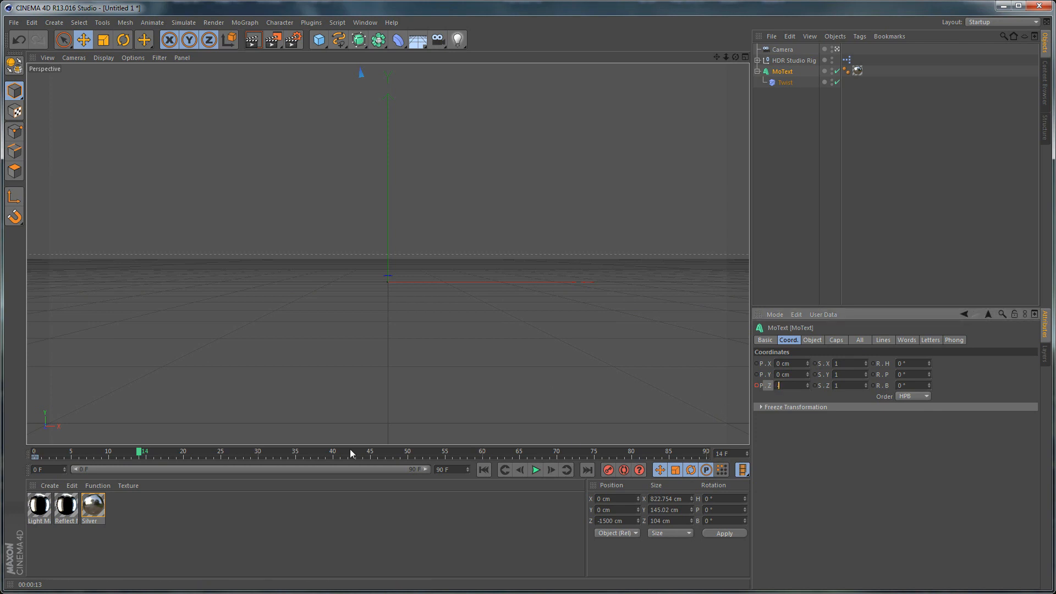
{"action": "type", "text": "0"}
{"action": "key", "text": "Return"}
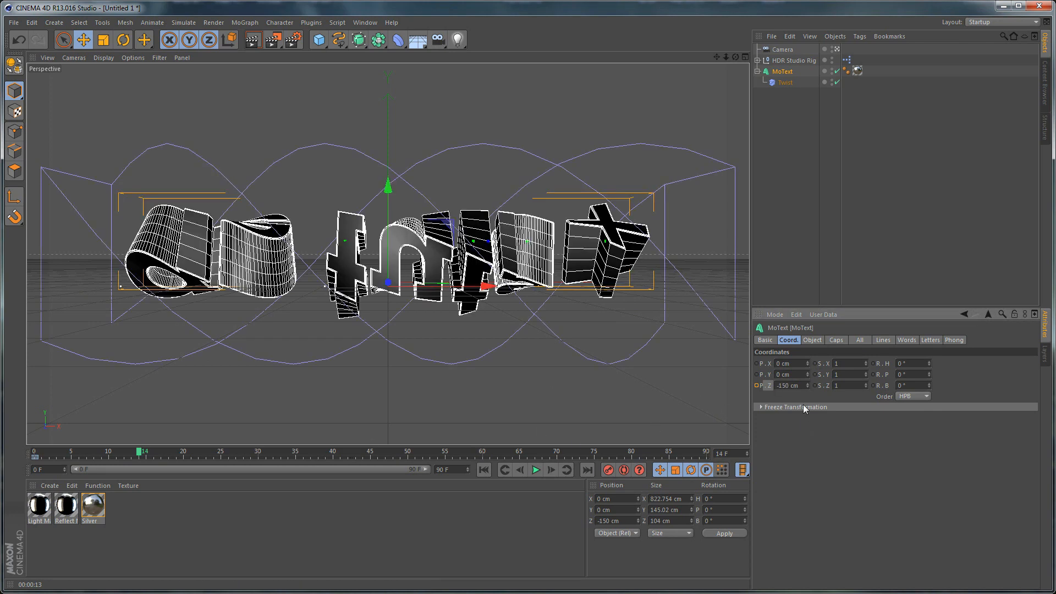
{"action": "left_click", "coordinate": [757, 385]}
- On frame 90, set the MoText object's Z position to 250 cm and keyframe it
{"action": "left_click_drag", "start_coordinate": [140, 454], "coordinate": [785, 451]}
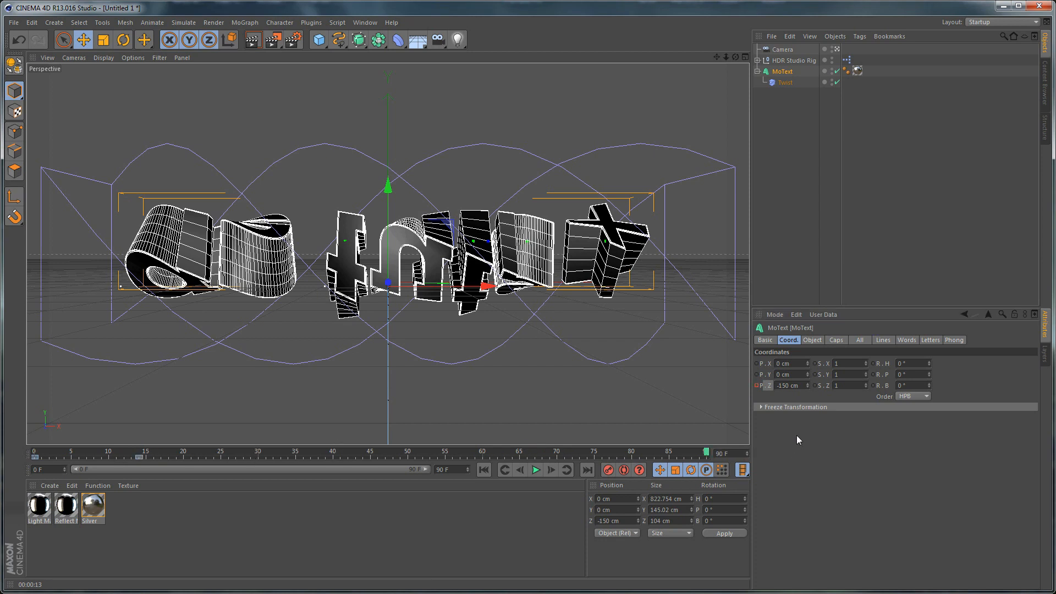
{"action": "double_click", "coordinate": [798, 385]}
{"action": "type", "text": "250"}
{"action": "key", "text": "Return"}
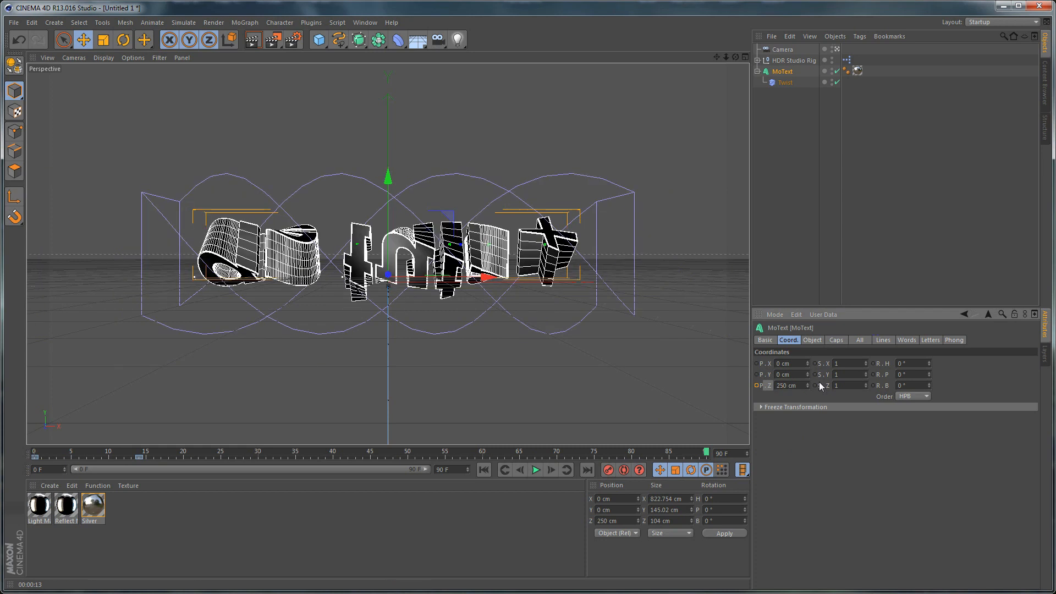
{"action": "left_click", "coordinate": [758, 385]}
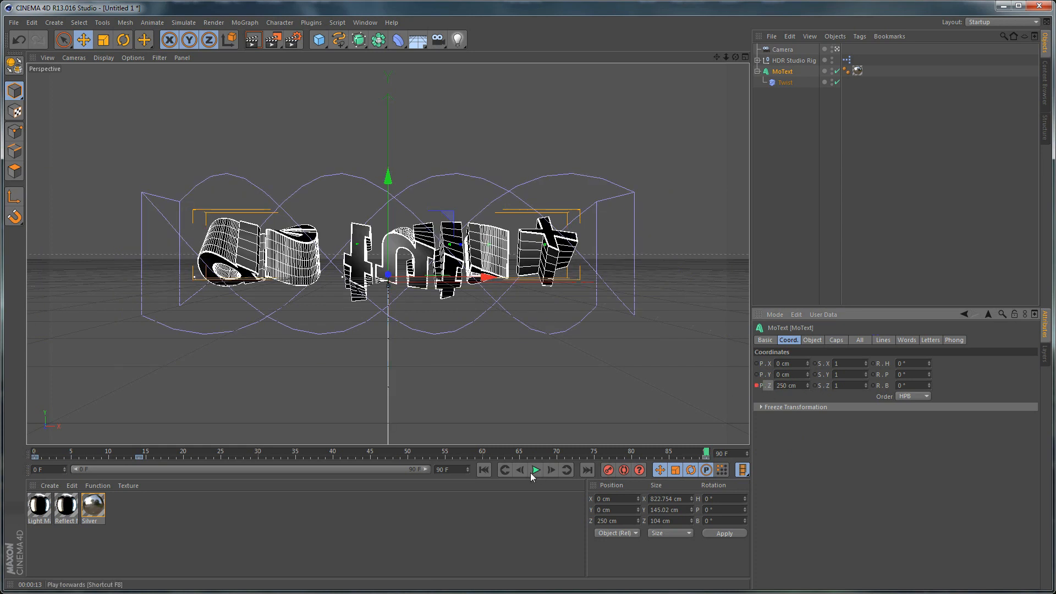
- Return to frame 0 and keyframe the Twist deformer's angle at 360°
{"action": "left_click", "coordinate": [786, 83]}
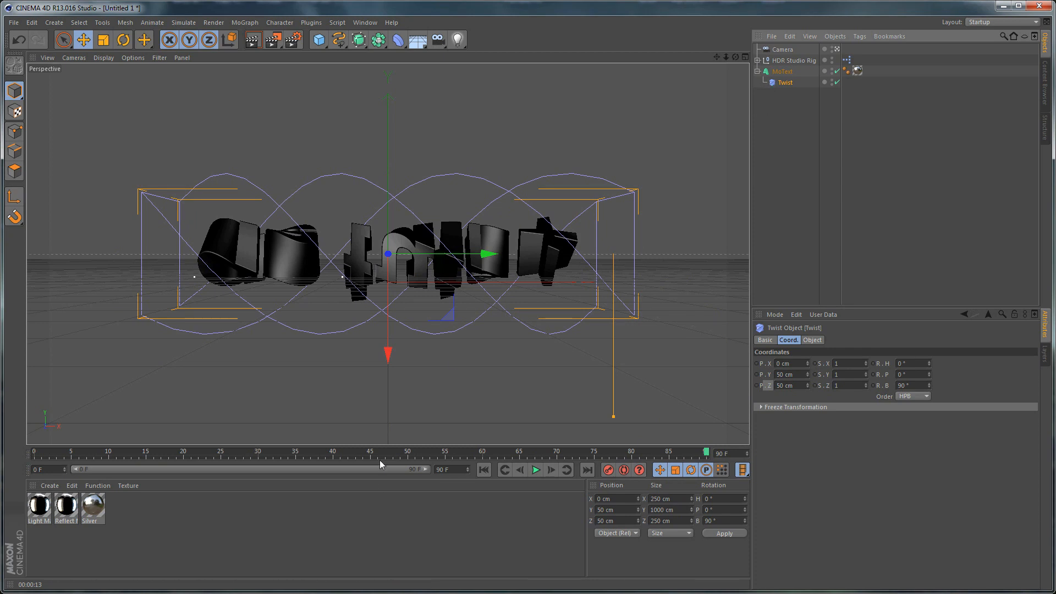
{"action": "left_click", "coordinate": [485, 471]}
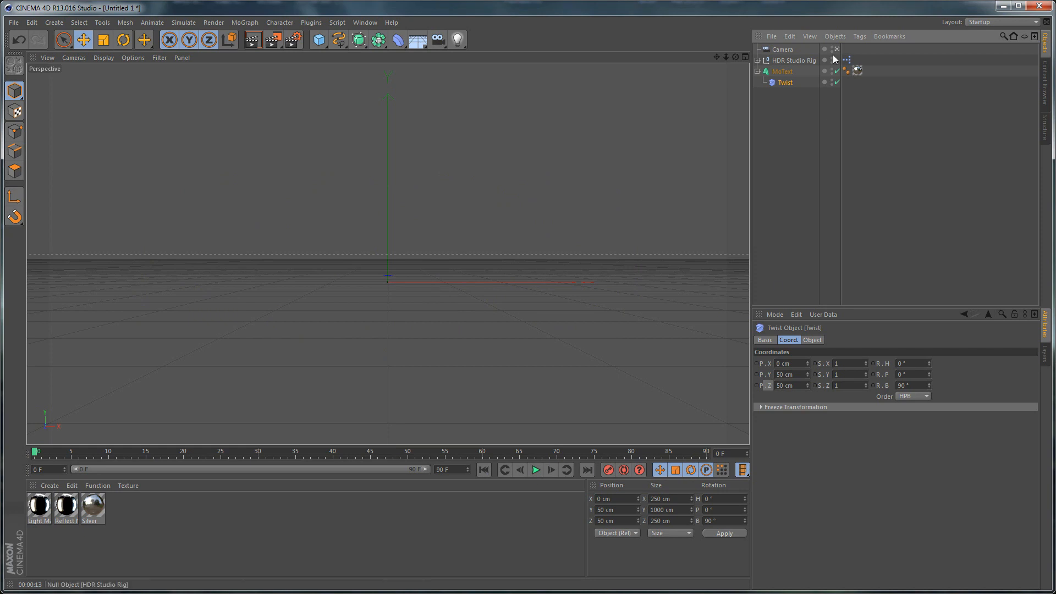
{"action": "left_click", "coordinate": [812, 340]}
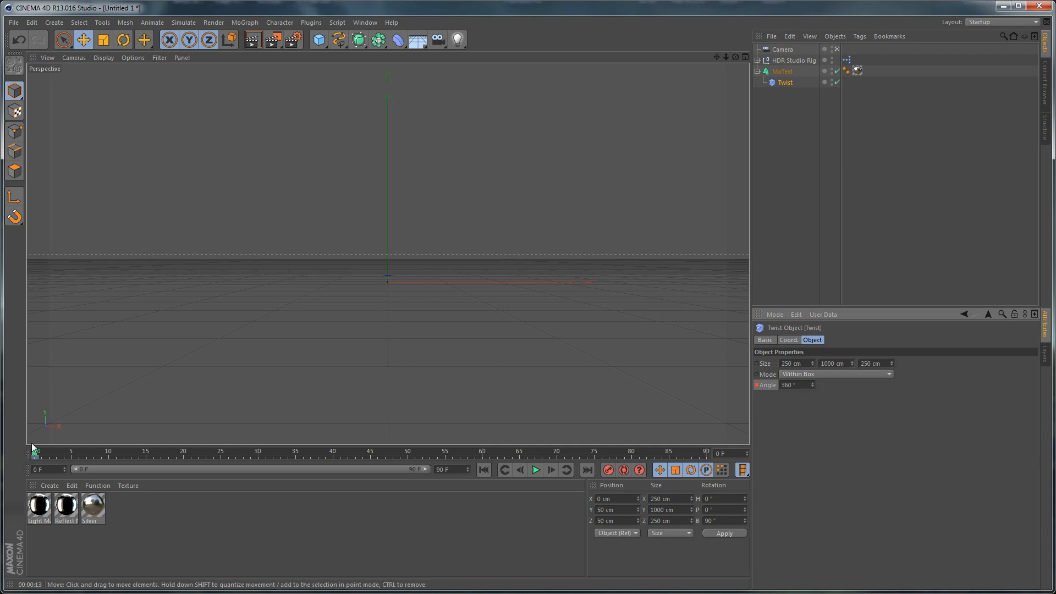
- On frame 14, set the Twist deformer's angle to 210° and keyframe it
{"action": "left_click_drag", "start_coordinate": [35, 457], "coordinate": [139, 458]}
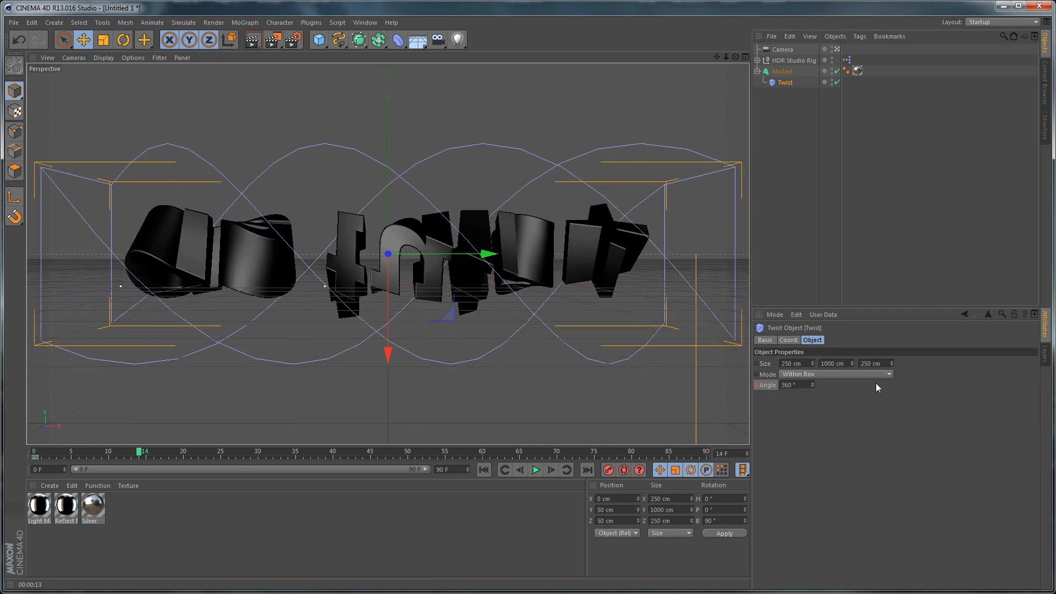
{"action": "left_click_drag", "start_coordinate": [807, 384], "coordinate": [615, 420]}
{"action": "type", "text": "210"}
{"action": "key", "text": "Return"}
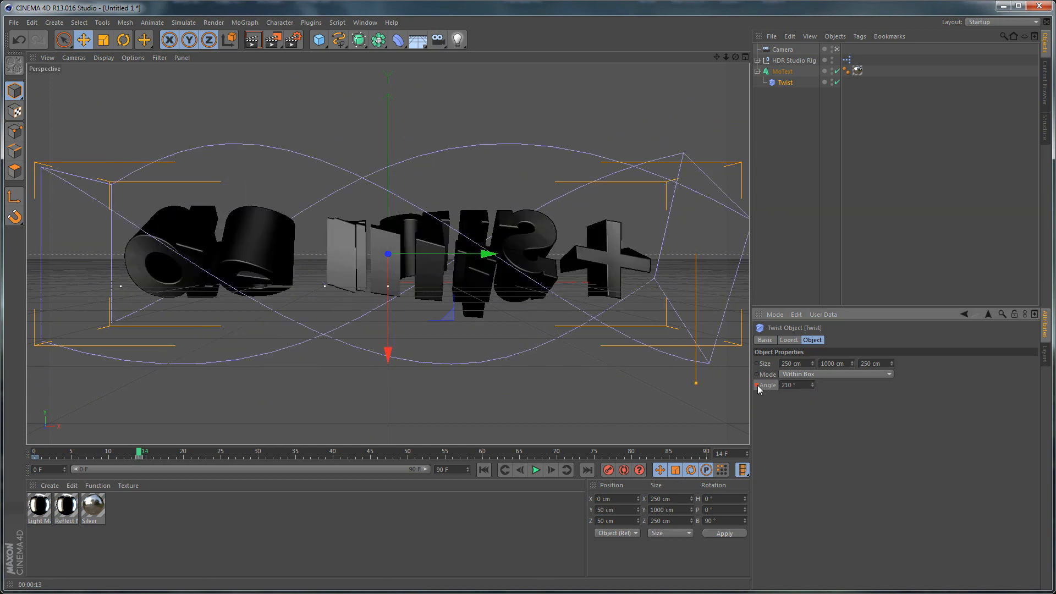
- On frame 90, set the Twist deformer's angle to 0°, keyframe it, and play the animation through
{"action": "left_click_drag", "start_coordinate": [140, 453], "coordinate": [825, 447]}
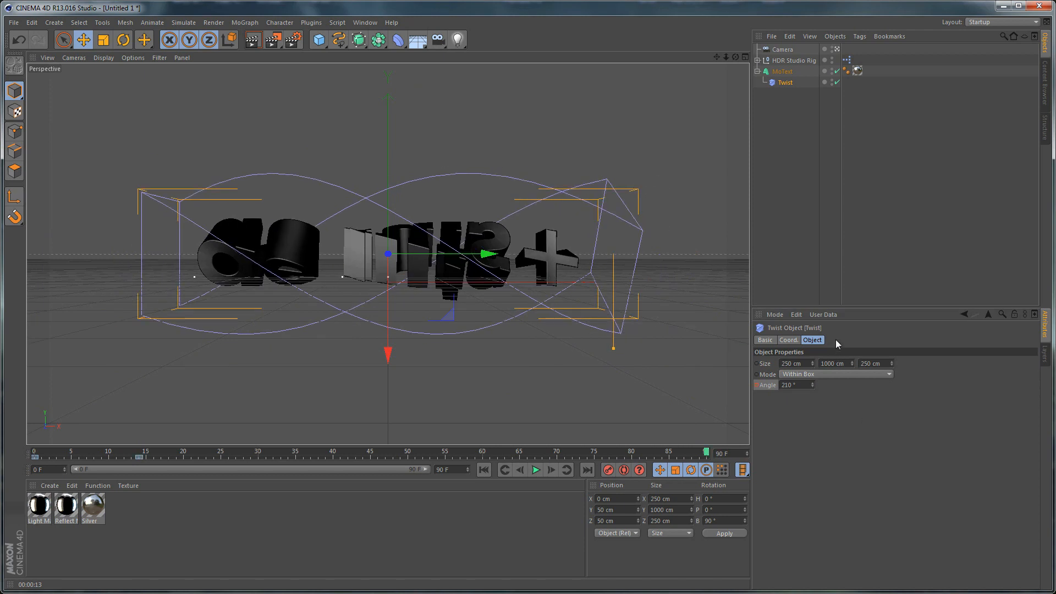
{"action": "left_click", "coordinate": [795, 385]}
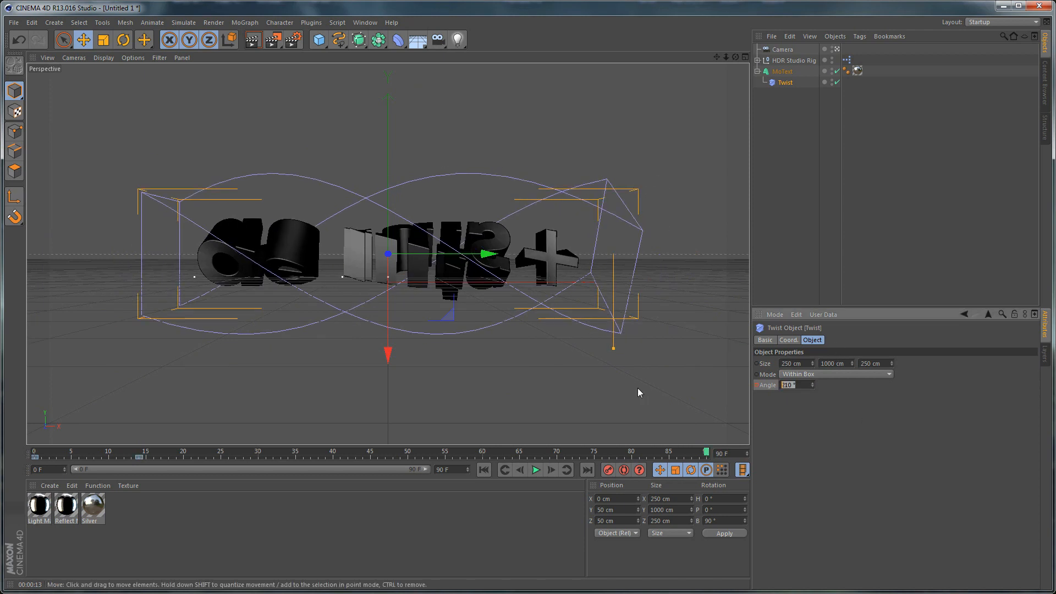
{"action": "type", "text": "0"}
{"action": "key", "text": "Return"}
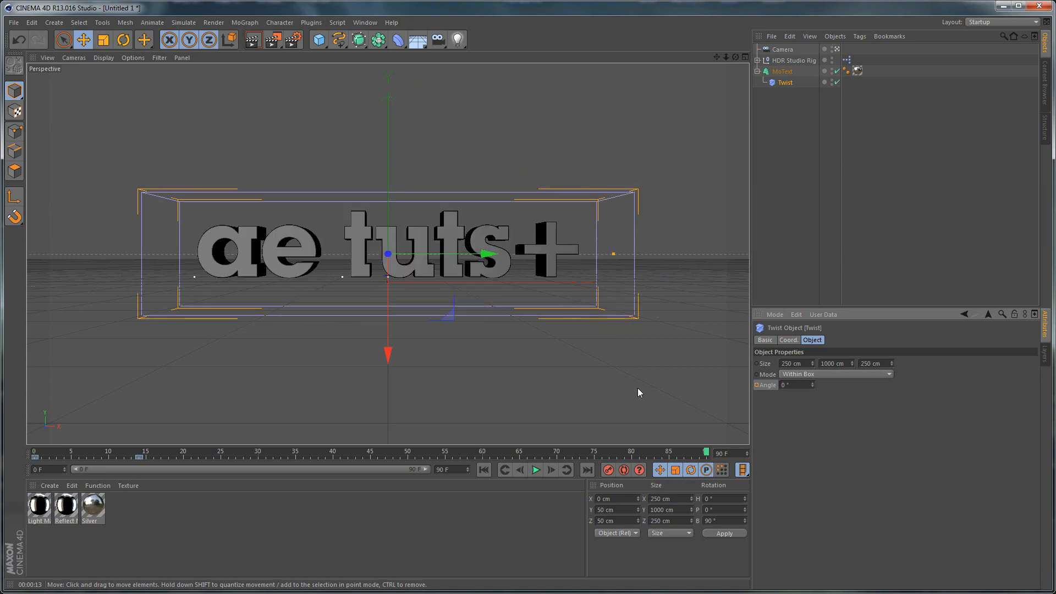
{"action": "left_click", "coordinate": [756, 385]}
{"action": "left_click", "coordinate": [536, 471]}
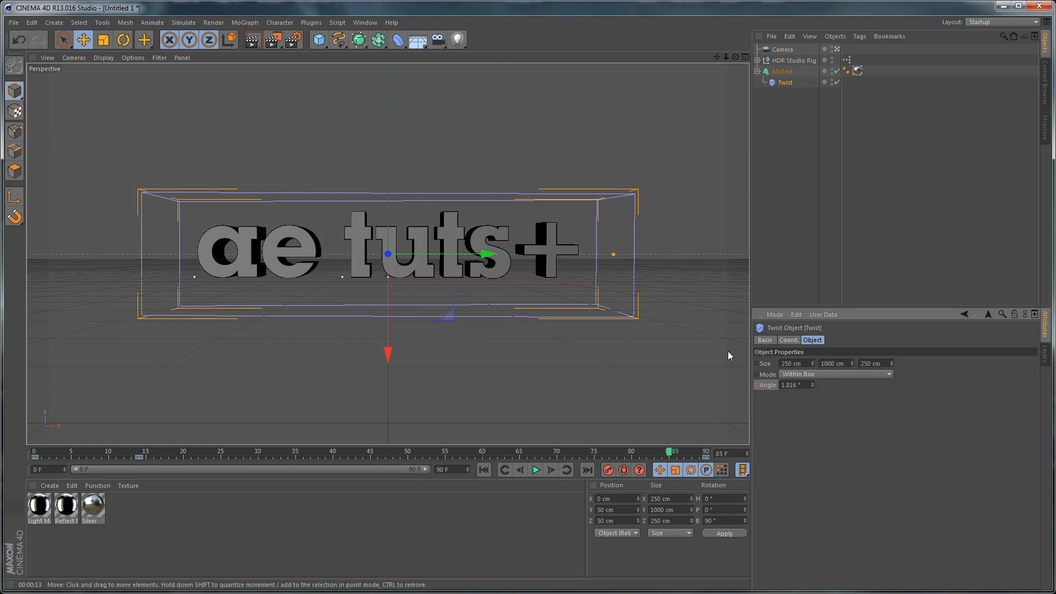
{"action": "left_click_drag", "start_coordinate": [676, 458], "coordinate": [452, 452]}
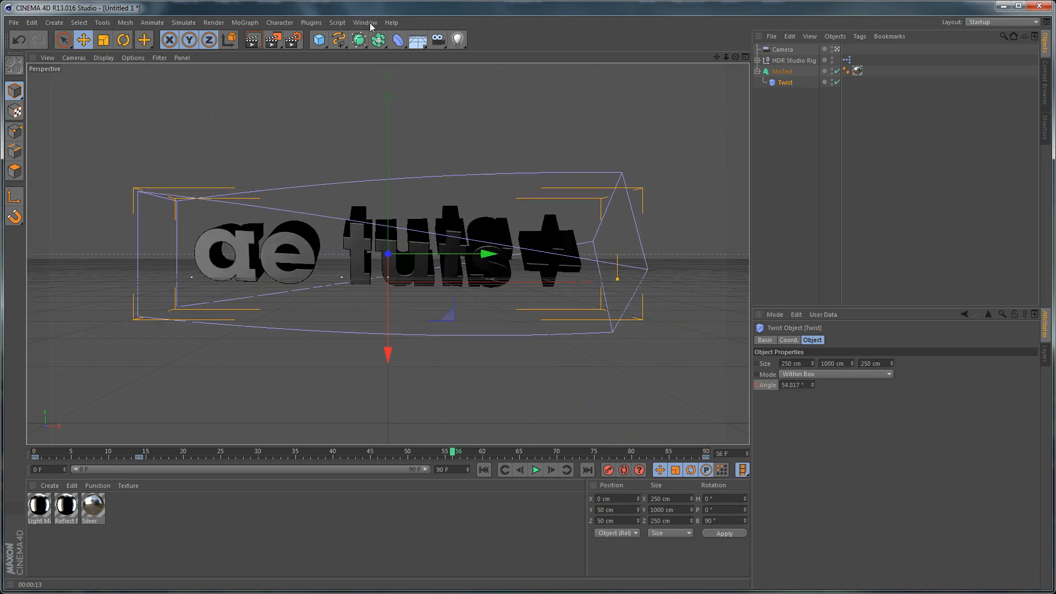
- Open the Timeline window, enlarge it and place it over the viewport
{"action": "left_click", "coordinate": [988, 23]}
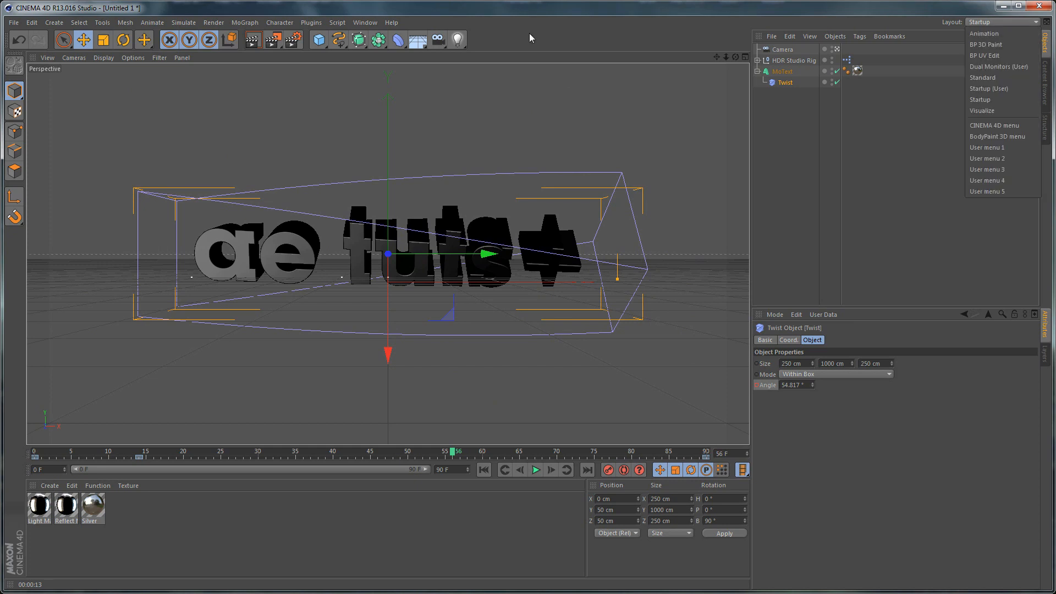
{"action": "left_click", "coordinate": [372, 20]}
{"action": "left_click", "coordinate": [372, 20]}
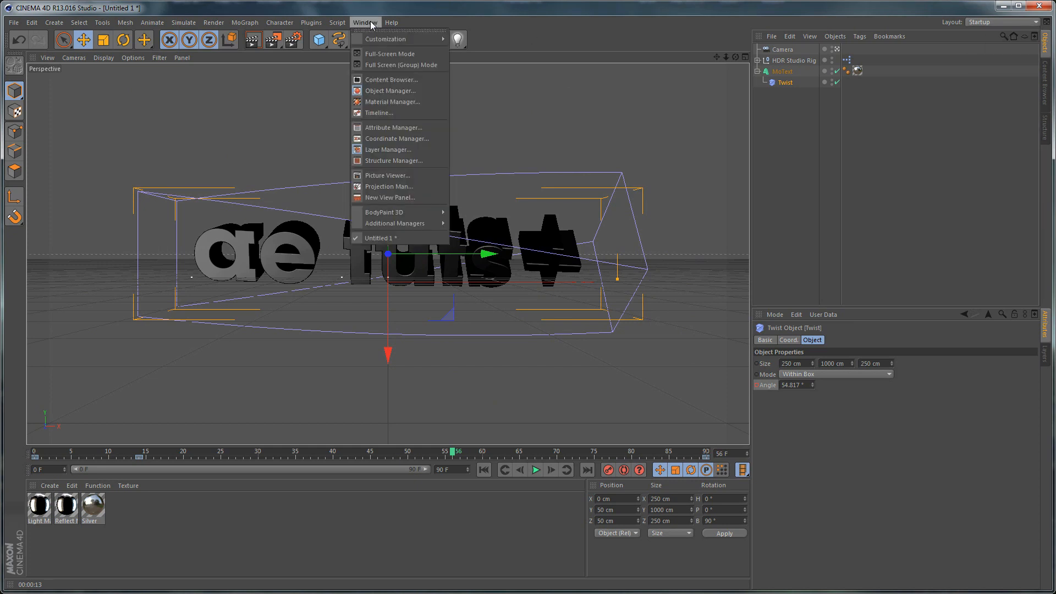
{"action": "left_click", "coordinate": [406, 112]}
{"action": "left_click_drag", "start_coordinate": [524, 357], "coordinate": [785, 531]}
{"action": "left_click_drag", "start_coordinate": [532, 53], "coordinate": [608, 124]}
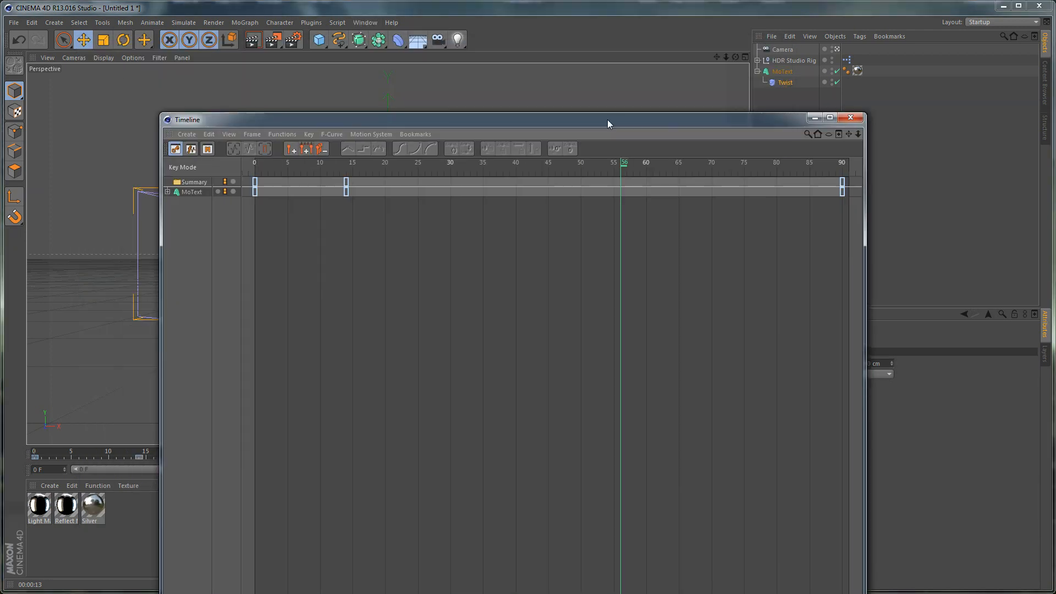
- Display the MoText Position track as an F-curve, fit the whole curve in view and select all its keys
{"action": "left_click", "coordinate": [167, 191]}
{"action": "left_click", "coordinate": [199, 202]}
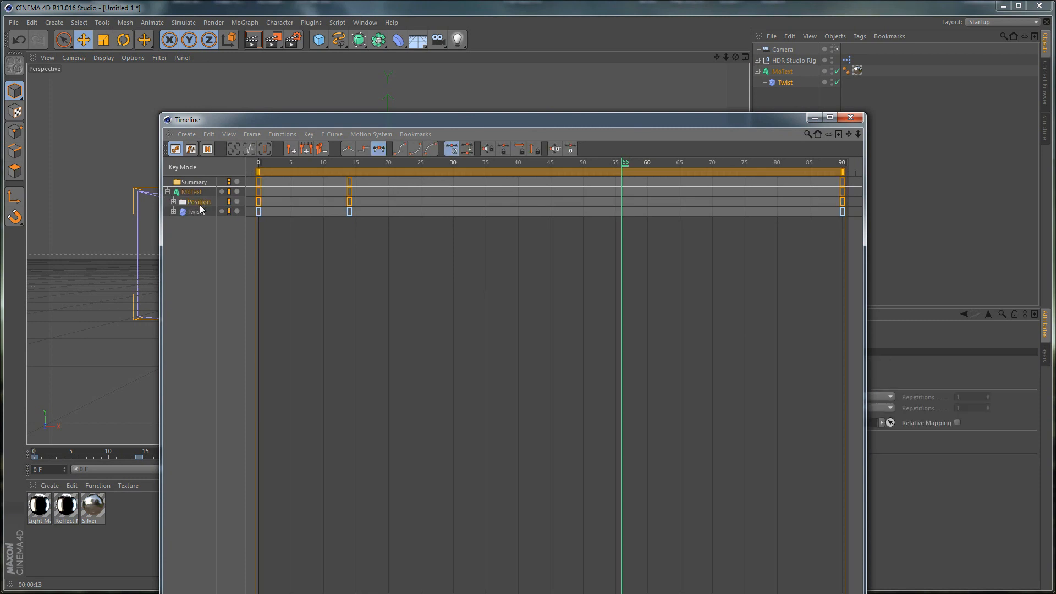
{"action": "left_click", "coordinate": [191, 149]}
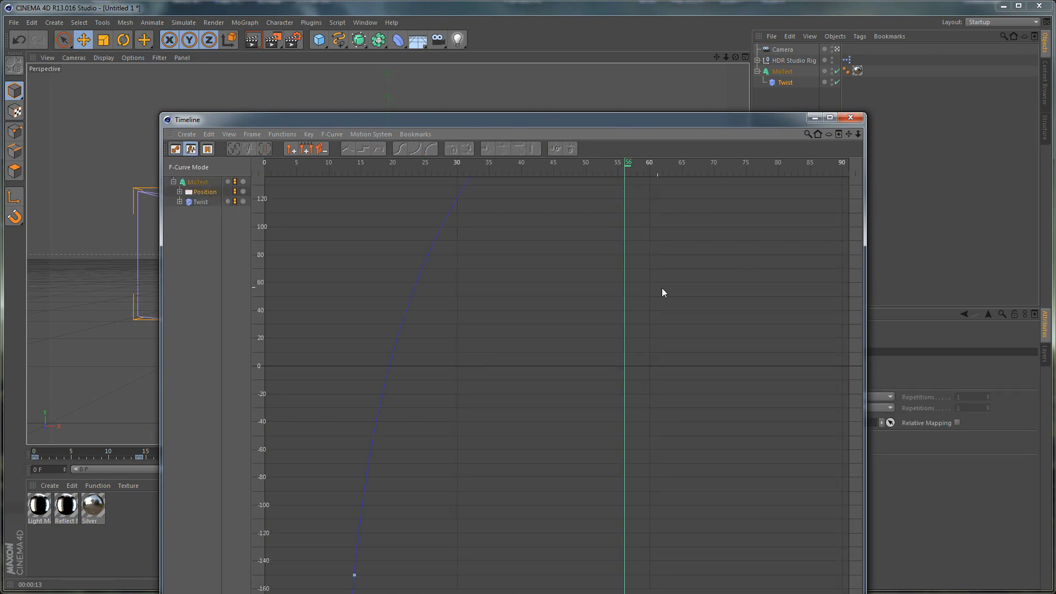
{"action": "middle_click_drag", "start_coordinate": [662, 278], "coordinate": [620, 318], "text": "alt"}
{"action": "right_click_drag", "start_coordinate": [702, 271], "coordinate": [686, 347], "text": "alt"}
{"action": "left_click_drag", "start_coordinate": [759, 288], "coordinate": [377, 573]}
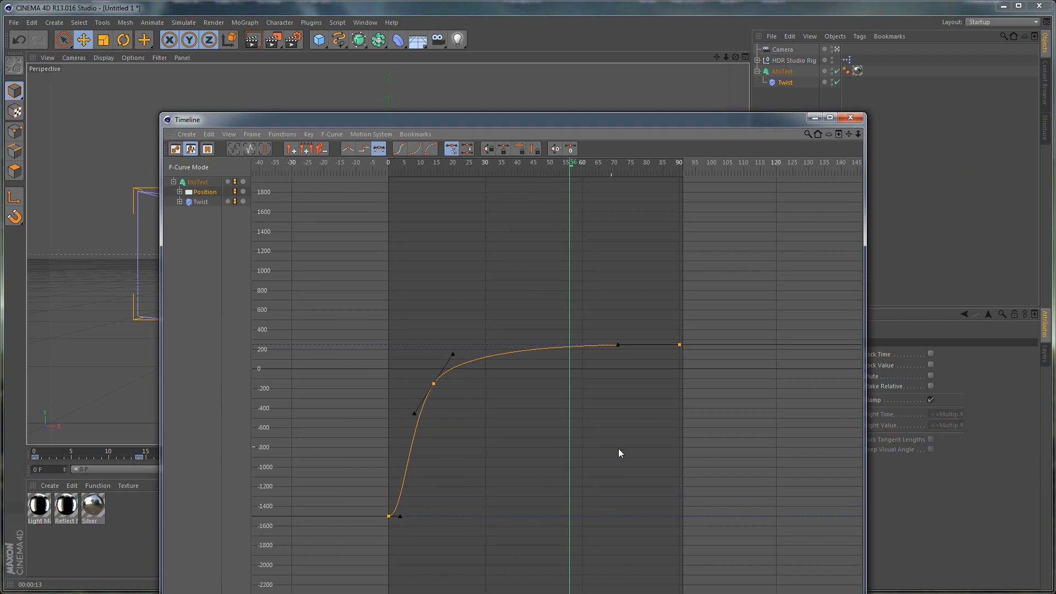
{"action": "middle_click_drag", "start_coordinate": [621, 468], "coordinate": [633, 438], "text": "alt"}
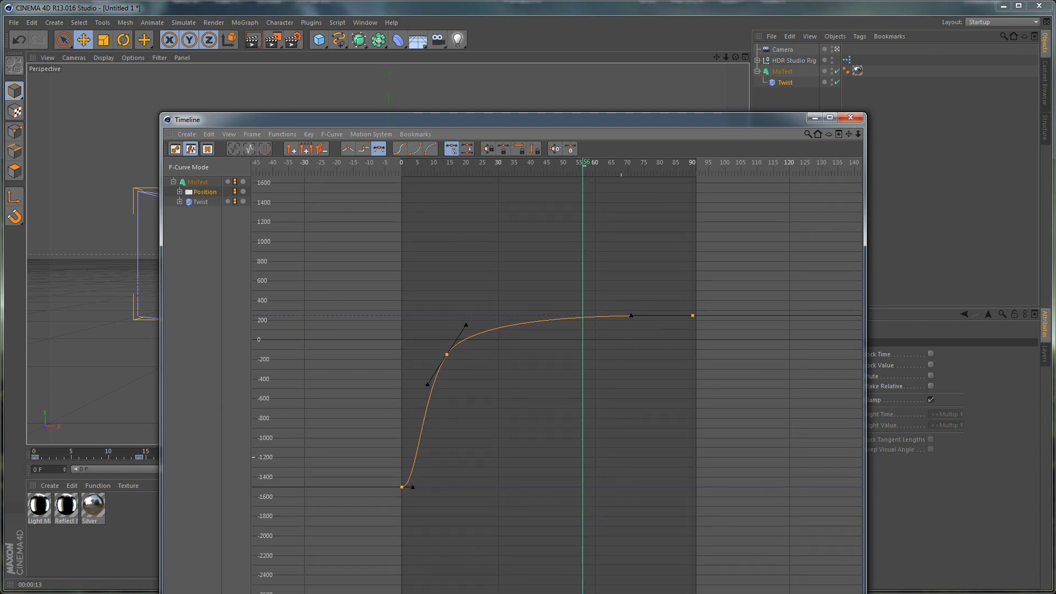
- Break the tangents of the Position curve's middle key and lower its outgoing handle to point gently towards the last key
{"action": "left_click_drag", "start_coordinate": [419, 467], "coordinate": [409, 488]}
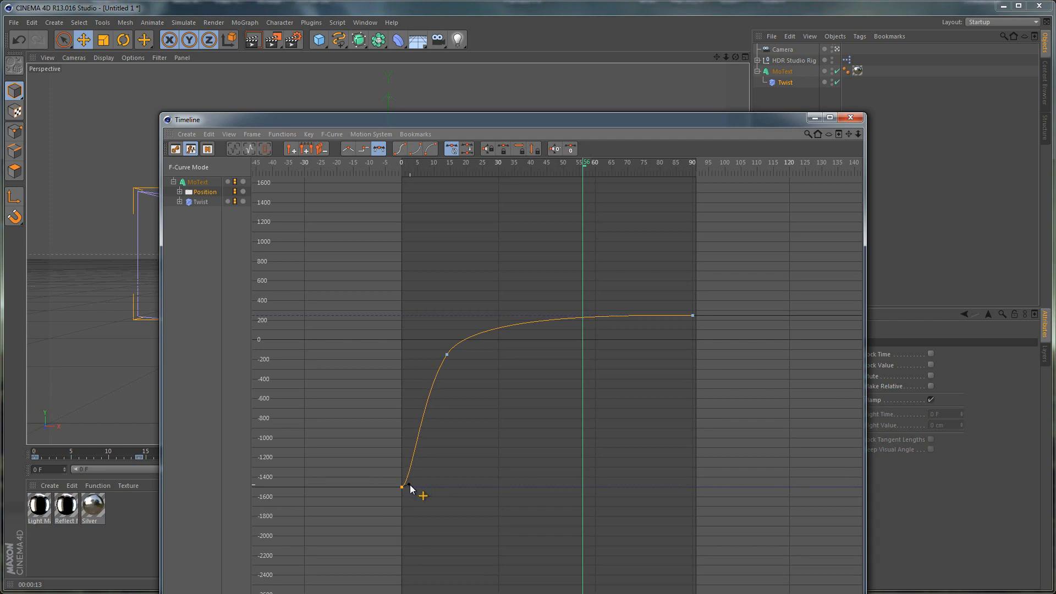
{"action": "mouse_move", "coordinate": [428, 334]}
{"action": "left_mouse_down"}
{"action": "mouse_move", "coordinate": [471, 384]}
{"action": "mouse_move", "coordinate": [409, 377]}
{"action": "mouse_move", "coordinate": [433, 384]}
{"action": "mouse_move", "coordinate": [429, 371]}
{"action": "left_mouse_up"}
{"action": "left_click", "coordinate": [467, 149]}
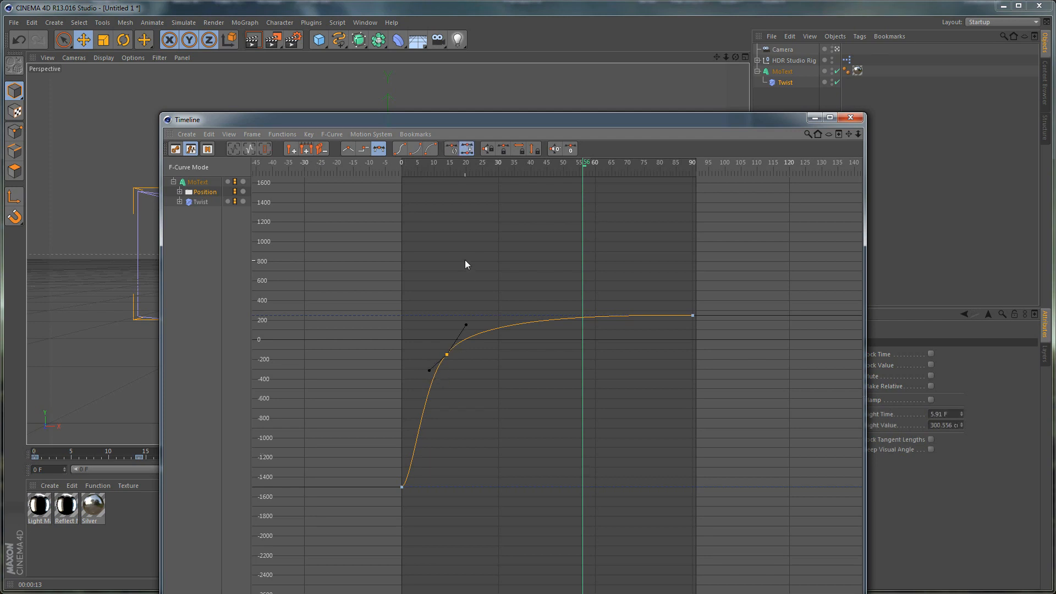
{"action": "left_click_drag", "start_coordinate": [467, 325], "coordinate": [481, 350]}
- Lower the incoming handle of the Position curve's last key so the curve runs nearly straight from the middle key
{"action": "left_click", "coordinate": [693, 315]}
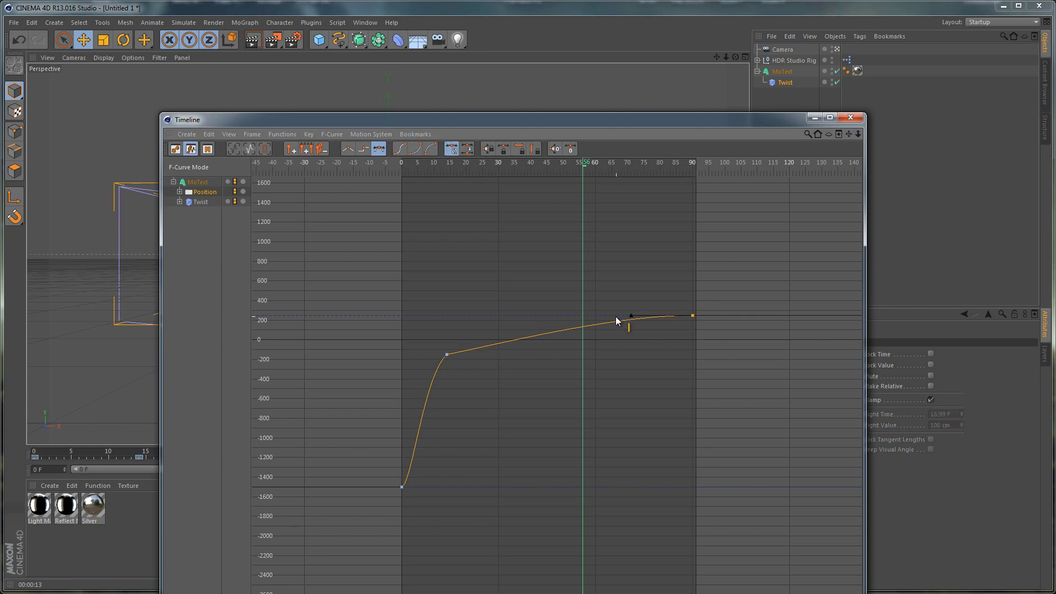
{"action": "left_click_drag", "start_coordinate": [631, 316], "coordinate": [630, 325]}
{"action": "left_click", "coordinate": [447, 354]}
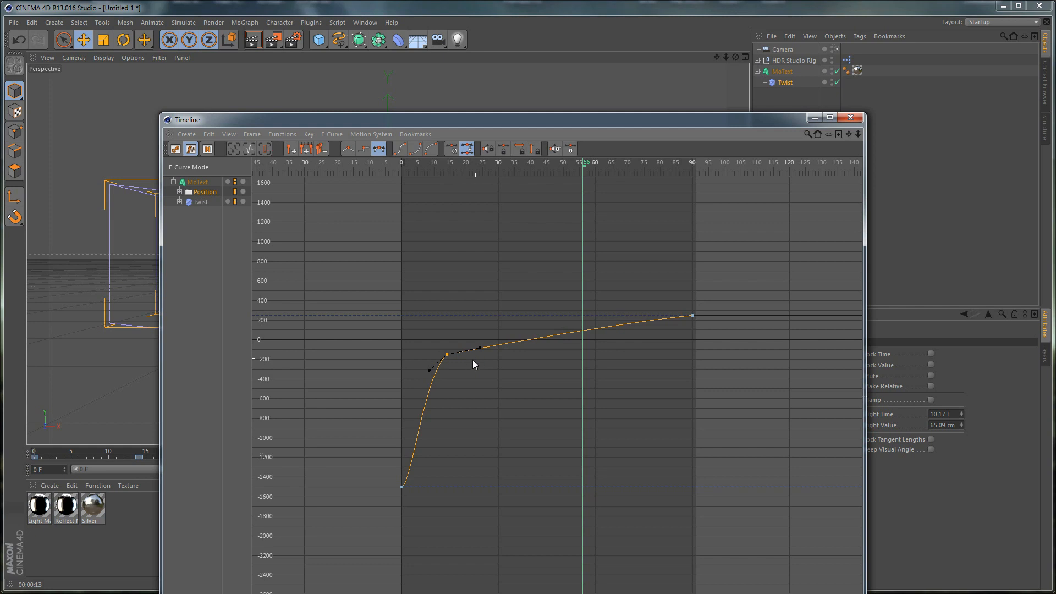
- Display the Twist track's F-curve, select all its keys for inspection and minimise the Timeline window
{"action": "left_click", "coordinate": [198, 204]}
{"action": "left_click_drag", "start_coordinate": [350, 275], "coordinate": [793, 413]}
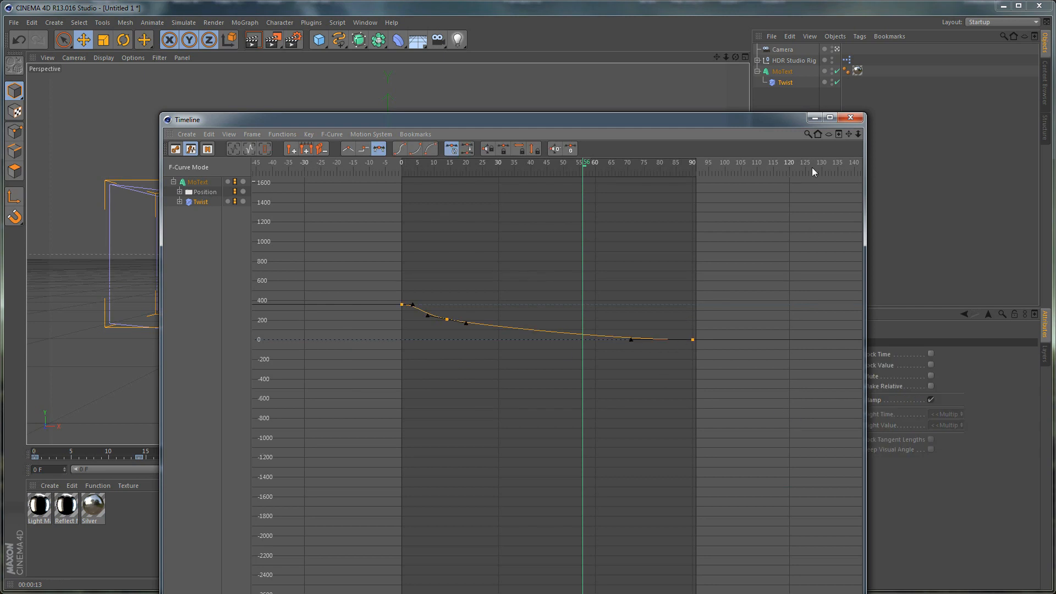
{"action": "left_click", "coordinate": [815, 120]}
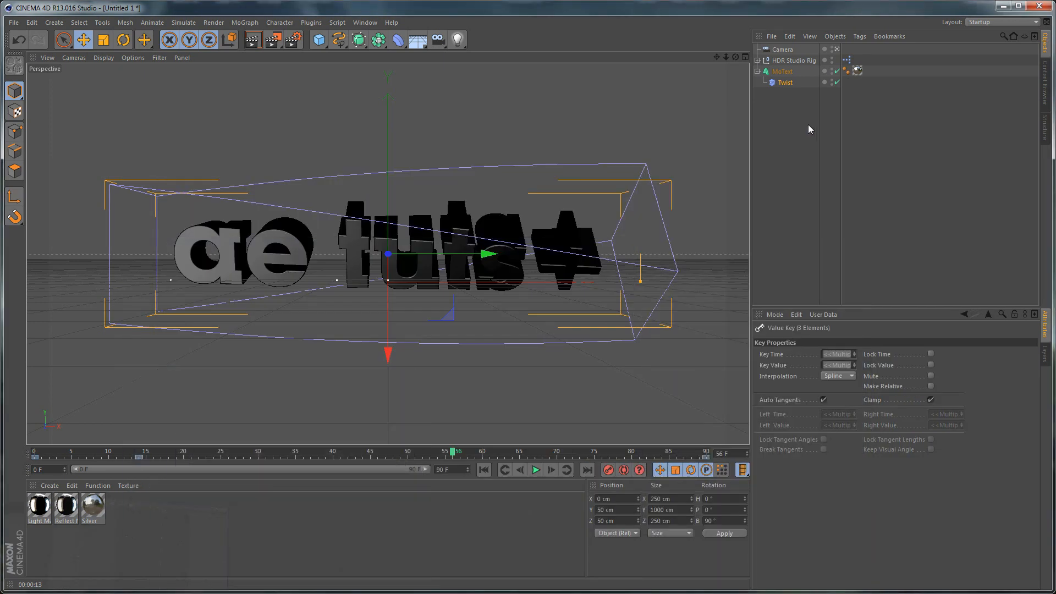
- Play the animation, scrub to frame 90 and close the minimised Timeline window
{"action": "left_click", "coordinate": [535, 471]}
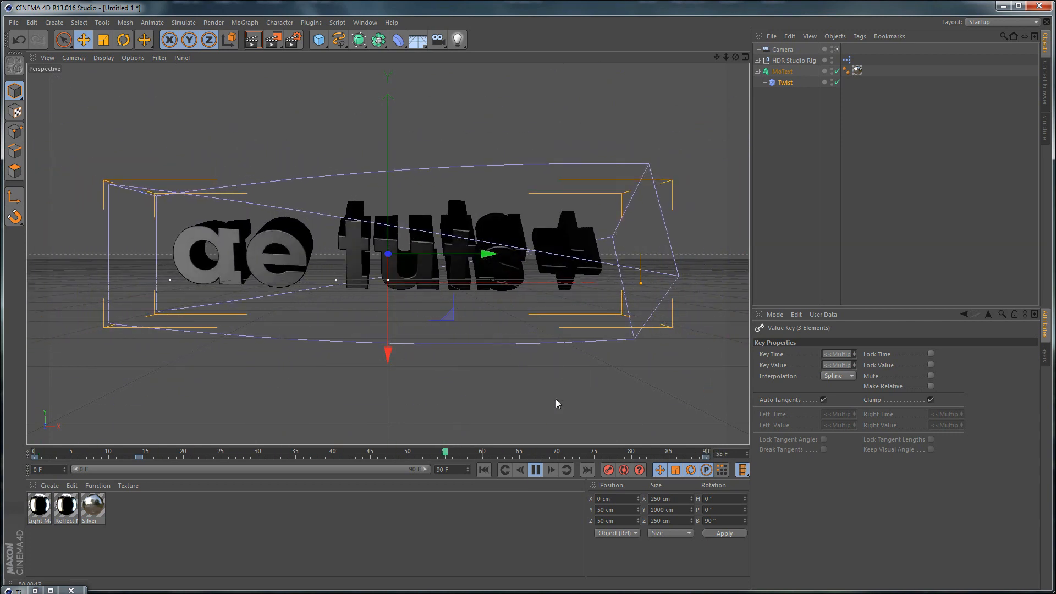
{"action": "left_click", "coordinate": [534, 470]}
{"action": "mouse_move", "coordinate": [613, 454]}
{"action": "left_mouse_down"}
{"action": "mouse_move", "coordinate": [118, 455]}
{"action": "mouse_move", "coordinate": [589, 454]}
{"action": "mouse_move", "coordinate": [709, 438]}
{"action": "mouse_move", "coordinate": [158, 443]}
{"action": "mouse_move", "coordinate": [679, 431]}
{"action": "mouse_move", "coordinate": [380, 437]}
{"action": "mouse_move", "coordinate": [653, 427]}
{"action": "mouse_move", "coordinate": [675, 378]}
{"action": "mouse_move", "coordinate": [291, 394]}
{"action": "mouse_move", "coordinate": [550, 392]}
{"action": "mouse_move", "coordinate": [213, 393]}
{"action": "mouse_move", "coordinate": [678, 391]}
{"action": "mouse_move", "coordinate": [96, 393]}
{"action": "mouse_move", "coordinate": [670, 390]}
{"action": "mouse_move", "coordinate": [509, 400]}
{"action": "mouse_move", "coordinate": [723, 401]}
{"action": "mouse_move", "coordinate": [648, 402]}
{"action": "mouse_move", "coordinate": [705, 391]}
{"action": "left_mouse_up"}
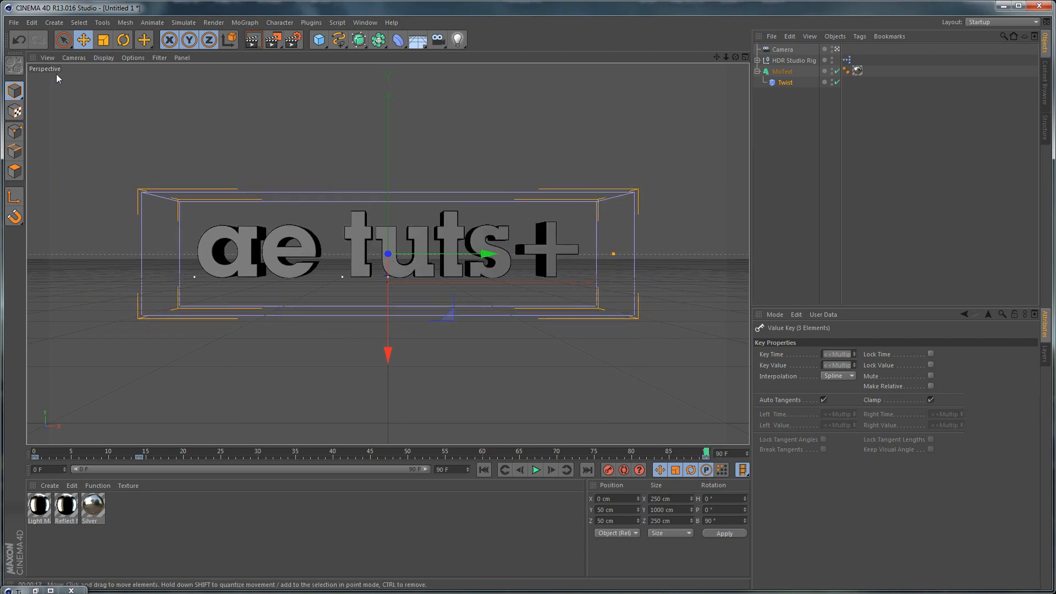
{"action": "left_click", "coordinate": [71, 590]}
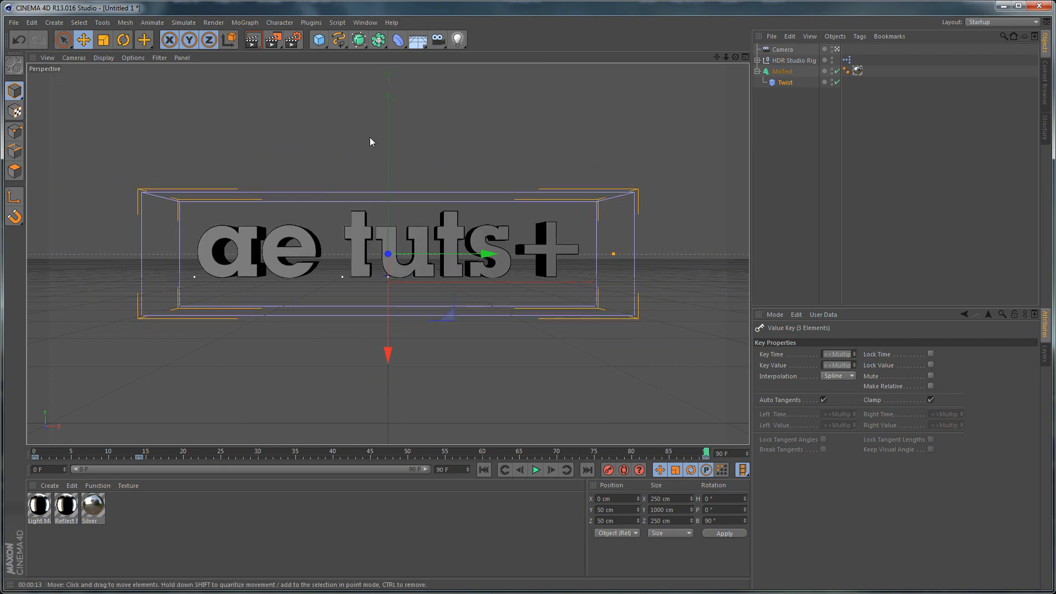
- In the render settings, set the save format to PNG with Alpha Channel enabled and Include Sound disabled
{"action": "key", "text": "ctrl+b"}
{"action": "left_click_drag", "start_coordinate": [479, 70], "coordinate": [480, 125]}
{"action": "left_click", "coordinate": [262, 165]}
{"action": "left_click", "coordinate": [432, 186]}
{"action": "left_click", "coordinate": [425, 298]}
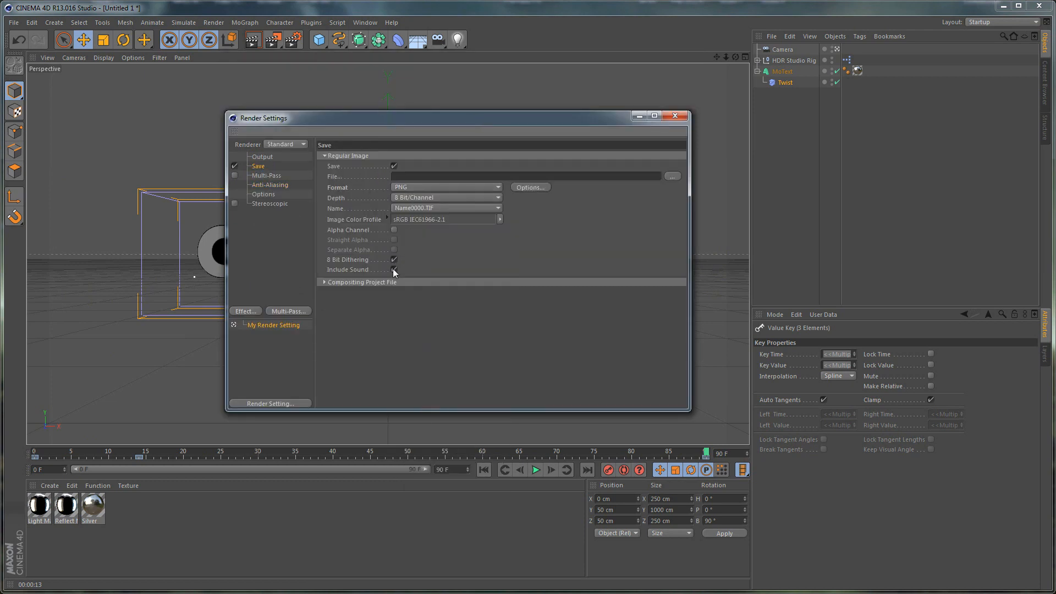
{"action": "left_click", "coordinate": [394, 231]}
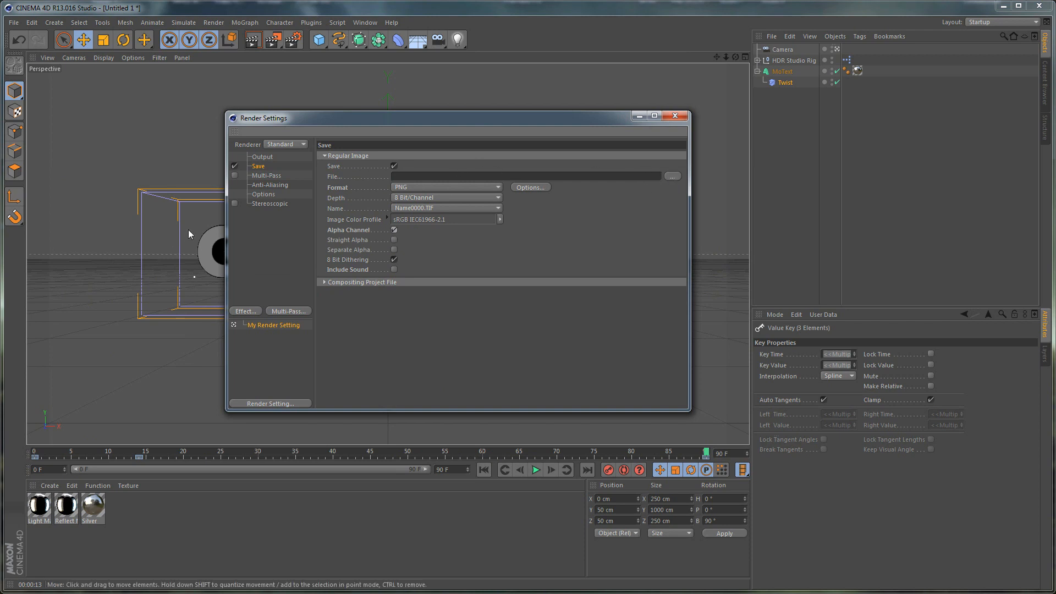
- Change the render output's frame range from the current frame to the whole animation and close the render settings
{"action": "left_click", "coordinate": [261, 158]}
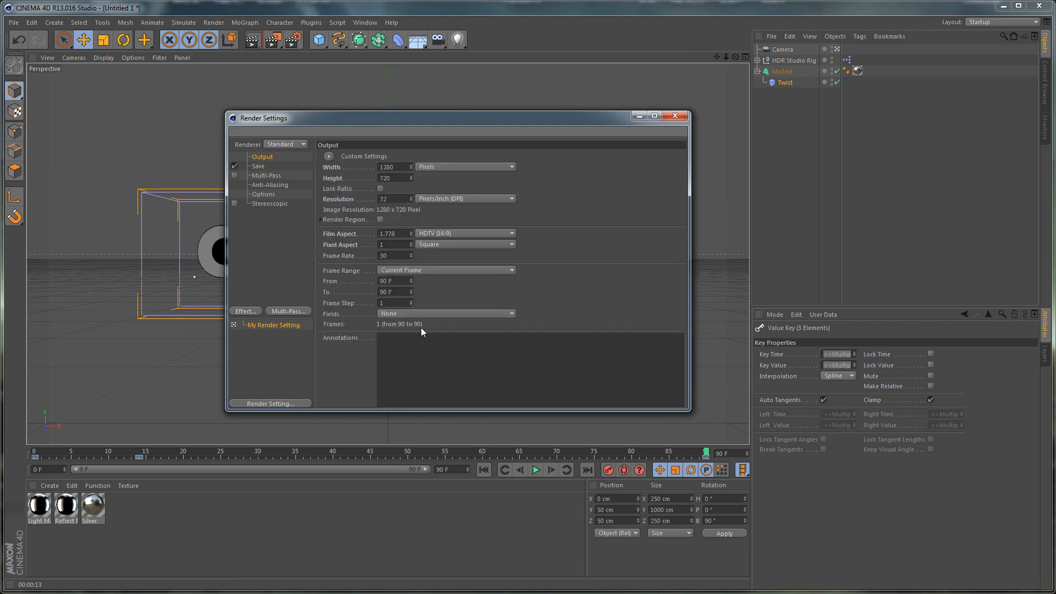
{"action": "left_click", "coordinate": [416, 273]}
{"action": "left_click", "coordinate": [440, 304]}
{"action": "left_click", "coordinate": [673, 116]}
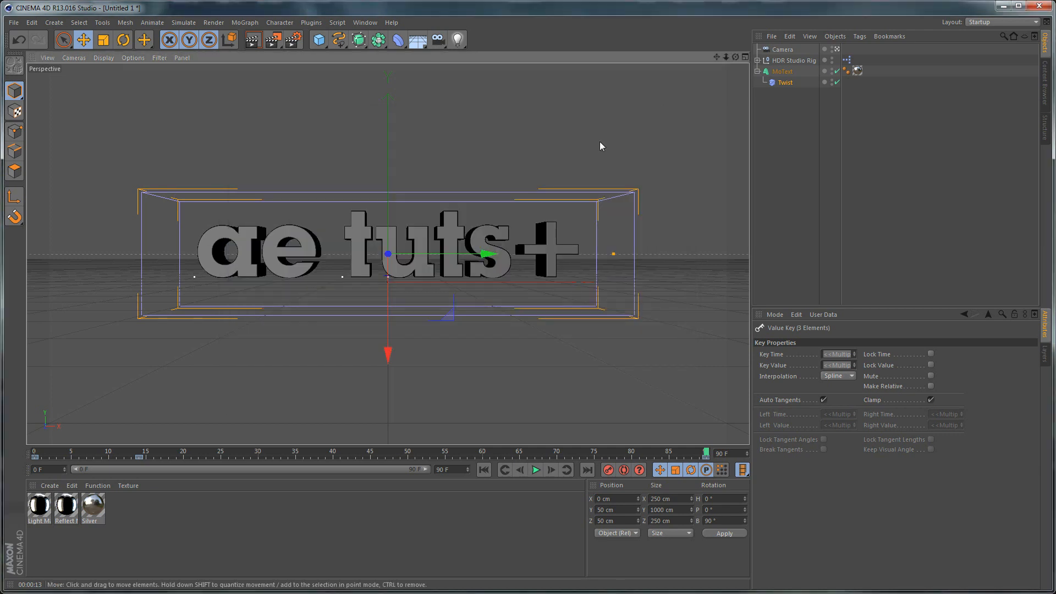
- Replace the MoText object's text with "presents"
{"action": "left_click", "coordinate": [782, 71]}
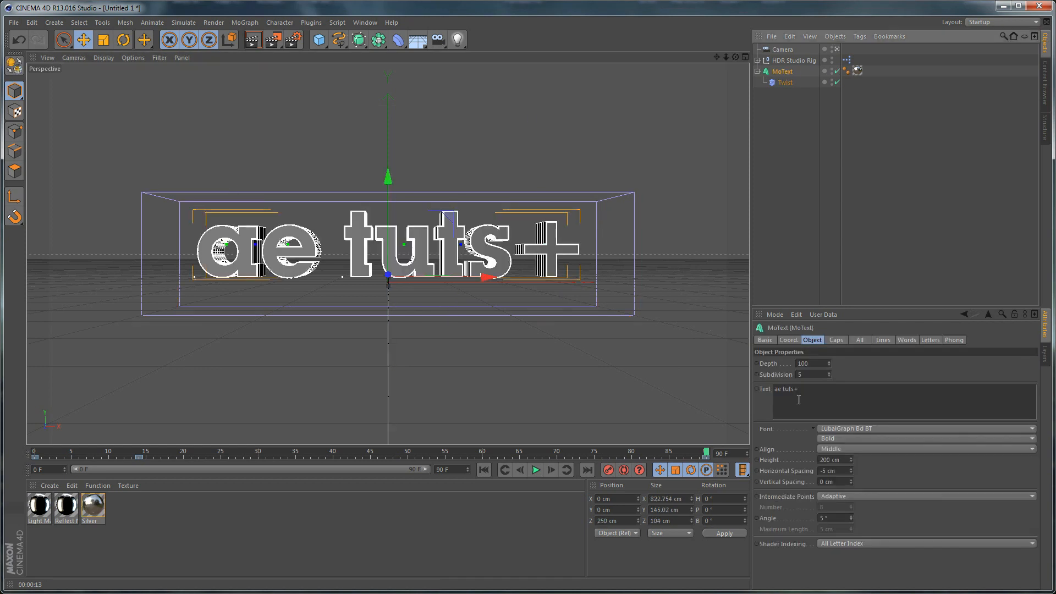
{"action": "left_click_drag", "start_coordinate": [806, 393], "coordinate": [583, 398]}
{"action": "type", "text": "presents"}
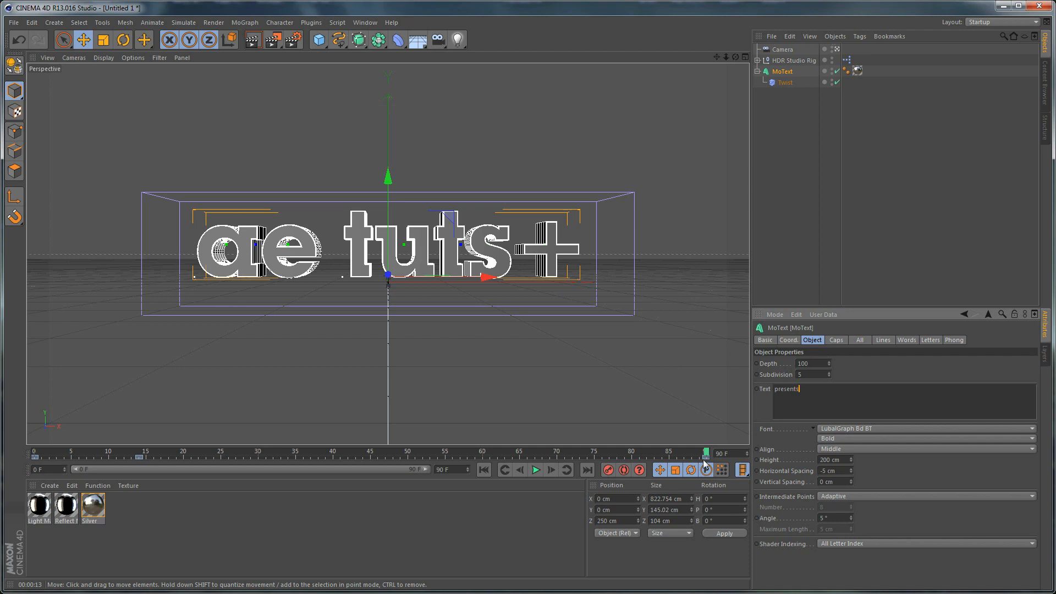
{"action": "left_click", "coordinate": [847, 459]}
- Play the animation with the new text and scrub through it to frame 90
{"action": "left_click", "coordinate": [539, 471]}
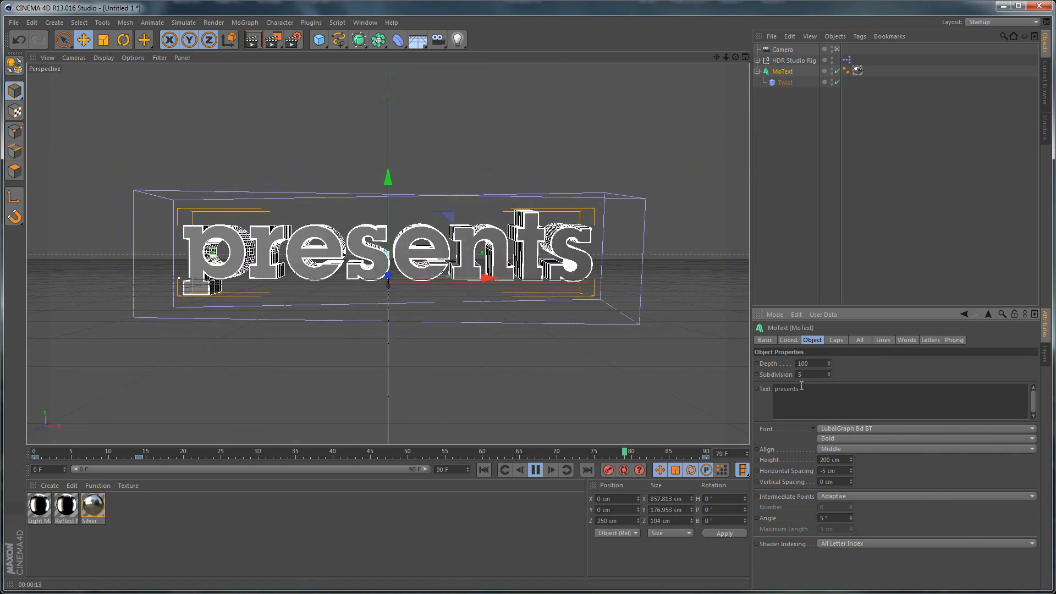
{"action": "left_click", "coordinate": [534, 470]}
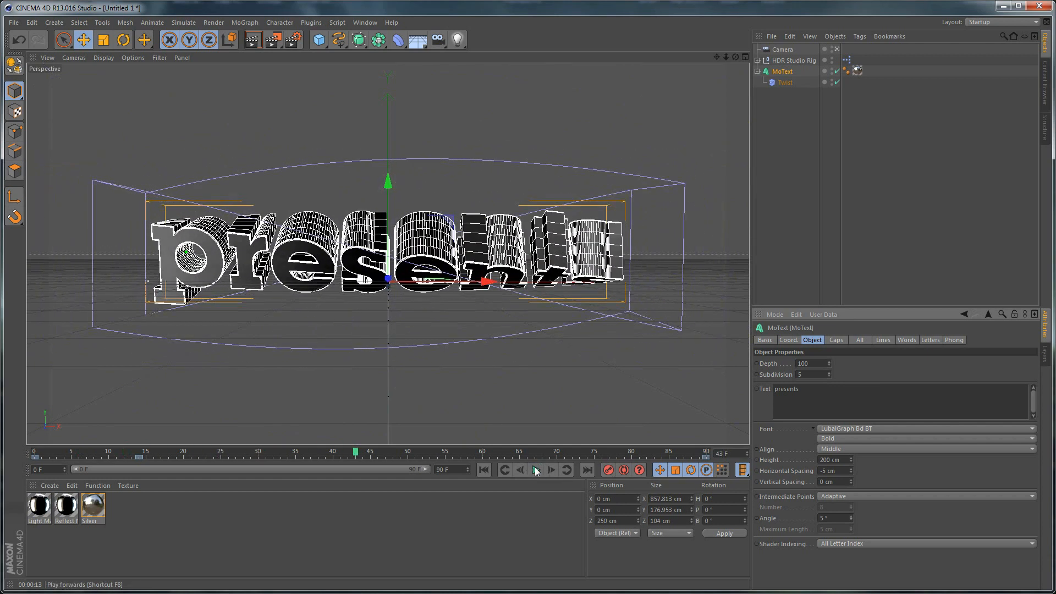
{"action": "left_click_drag", "start_coordinate": [354, 456], "coordinate": [325, 455]}
{"action": "left_click_drag", "start_coordinate": [461, 454], "coordinate": [702, 445]}
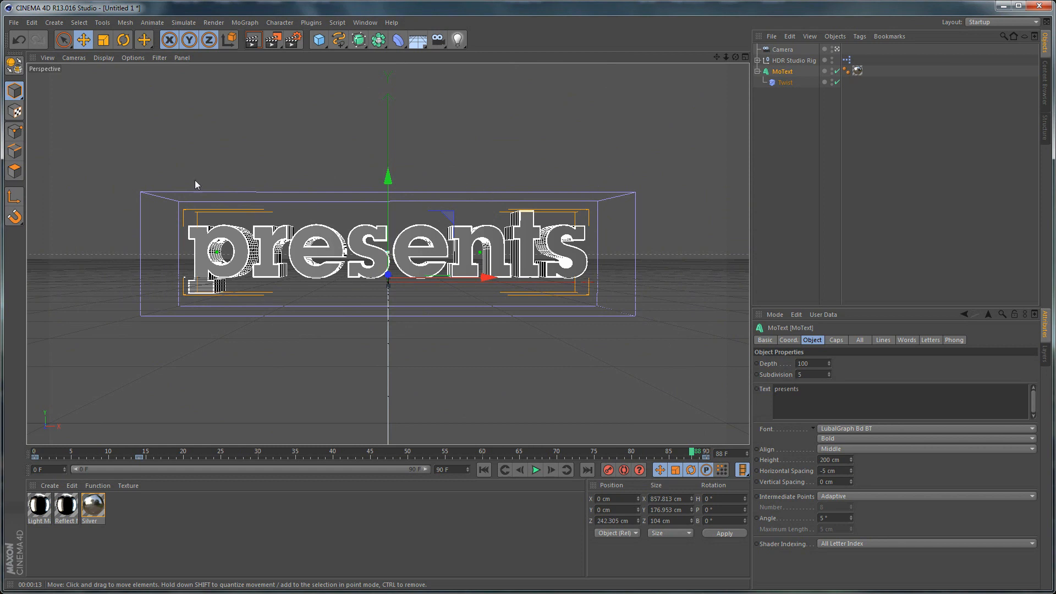
{"action": "left_click", "coordinate": [708, 453]}
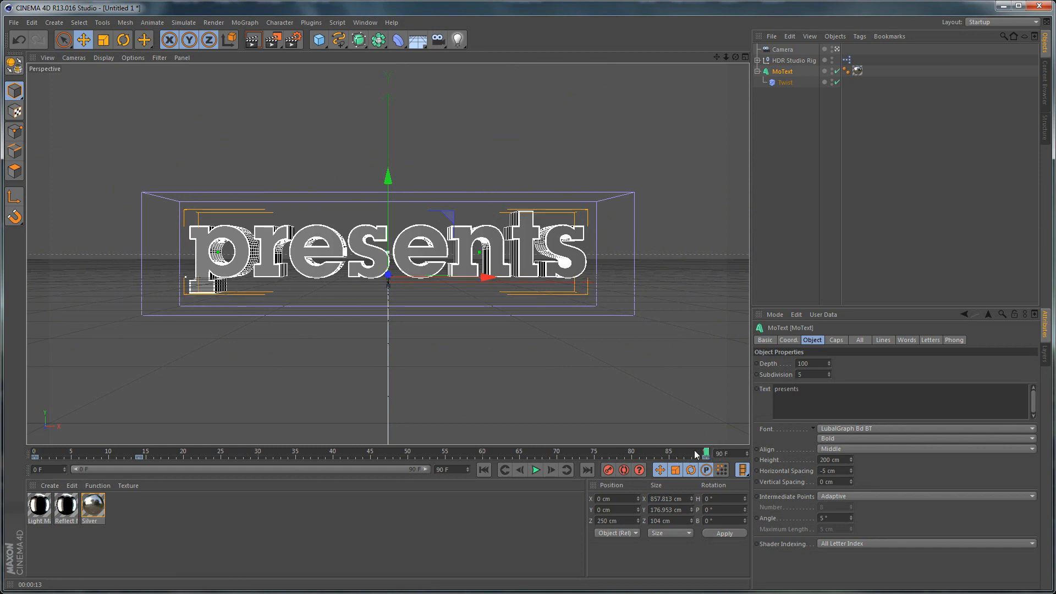